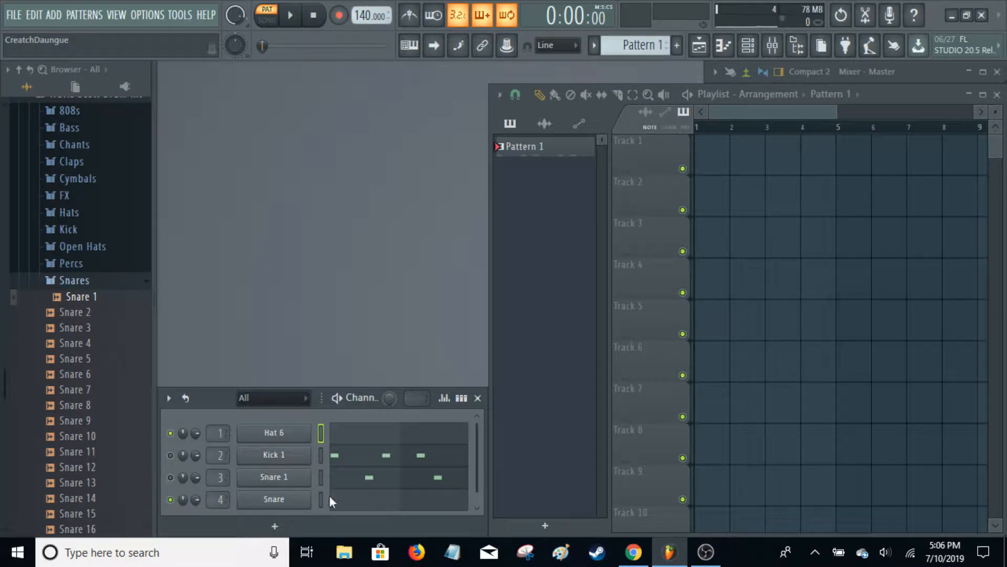
# Examine the Hat 6 channel's piano roll, step grid and sampler settings, then restore the channel rack's note view
pyautogui.click(368, 436)
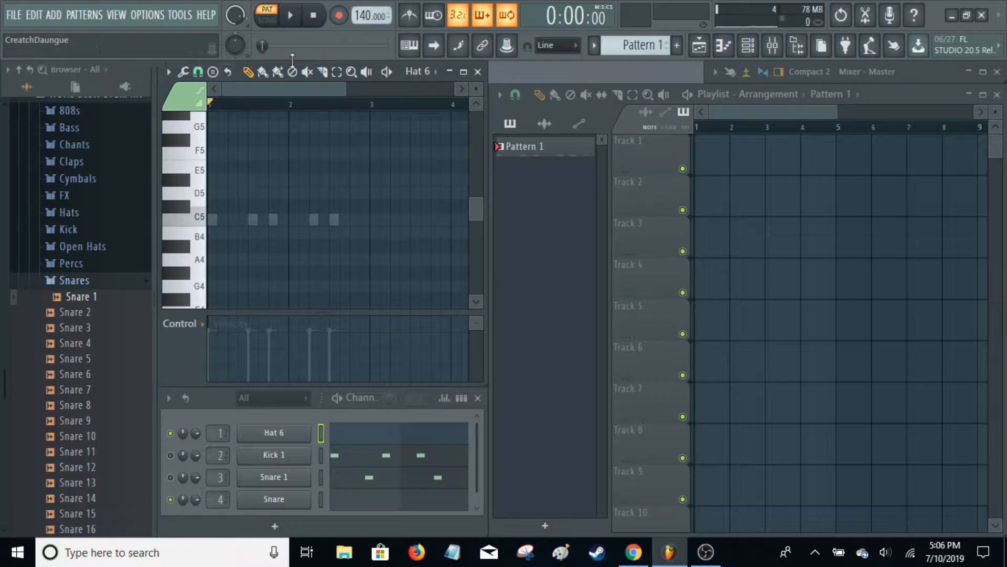
pyautogui.click(480, 72)
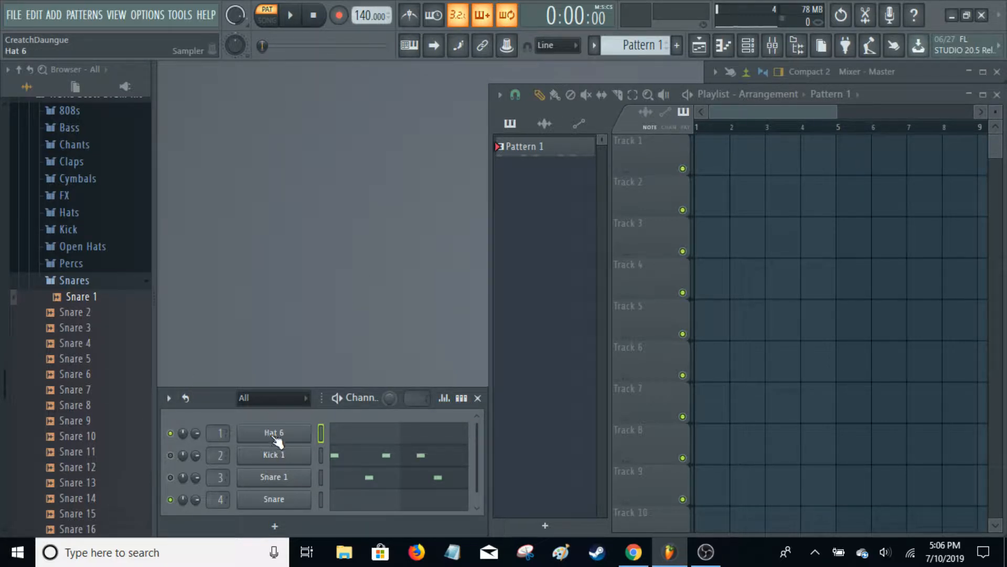
pyautogui.click(462, 398)
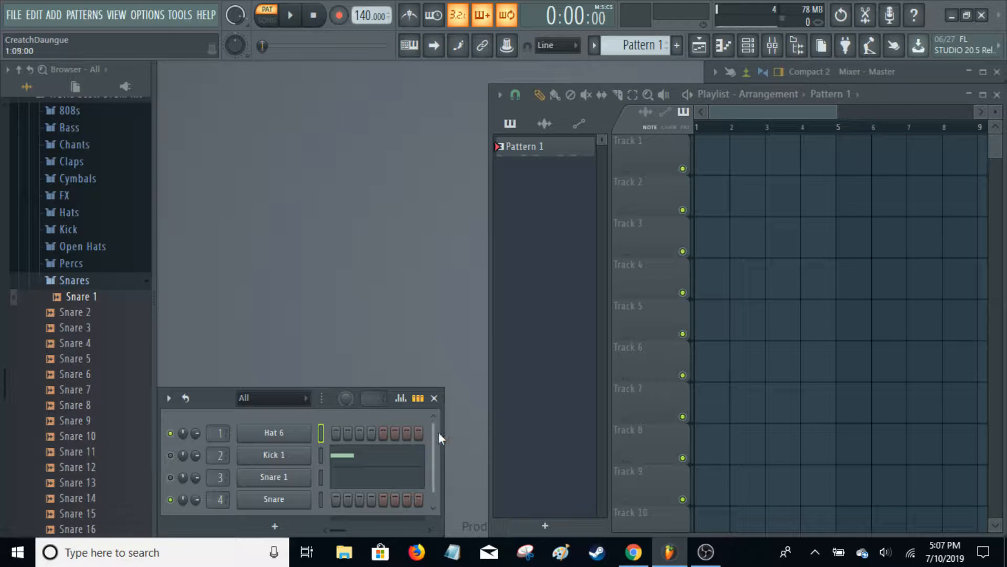
pyautogui.click(300, 437)
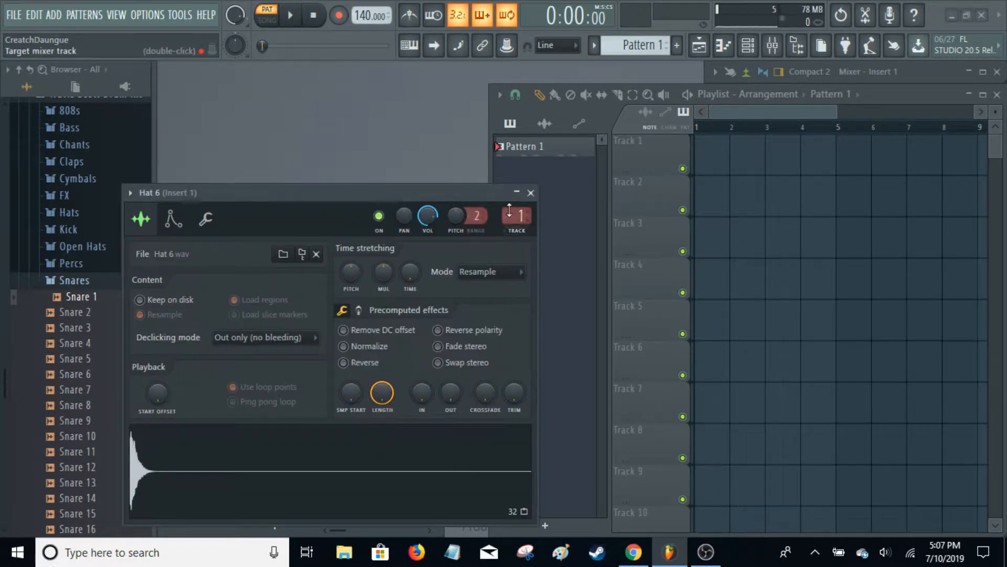
pyautogui.click(531, 193)
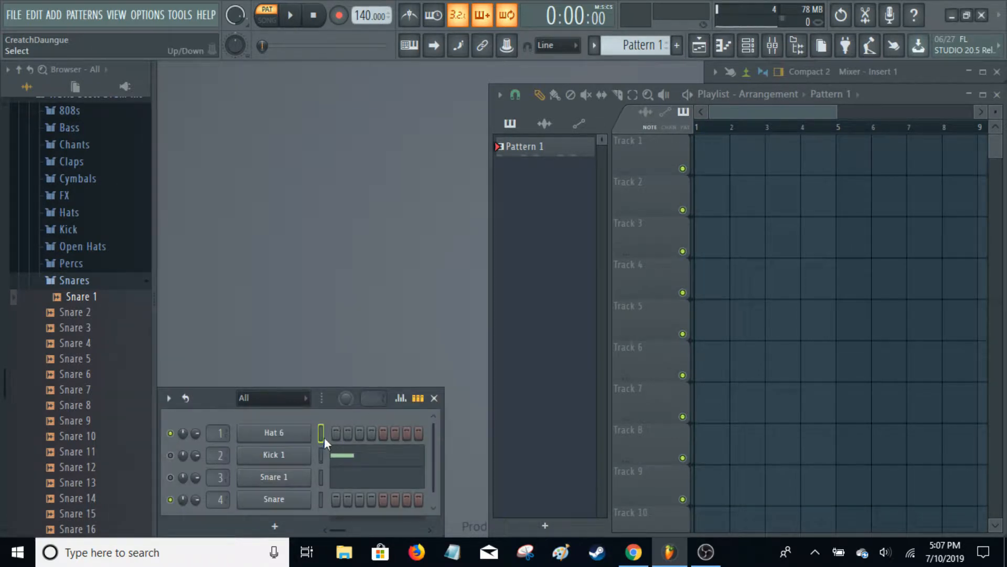
pyautogui.click(418, 398)
pyautogui.moveTo(442, 418); pyautogui.dragTo(484, 417)
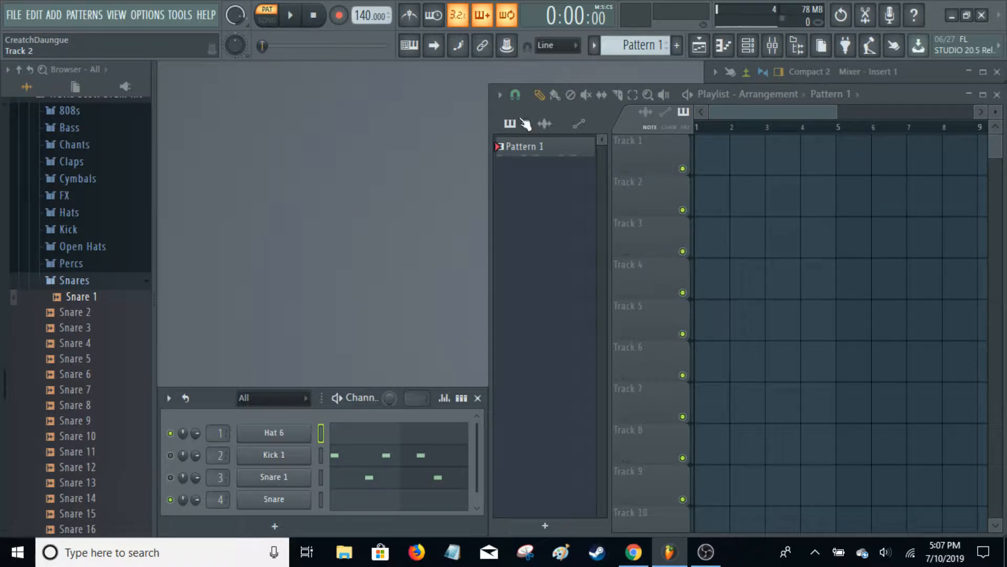
# Open the Hat 6 piano roll zoomed in on the first bar
pyautogui.click(408, 441)
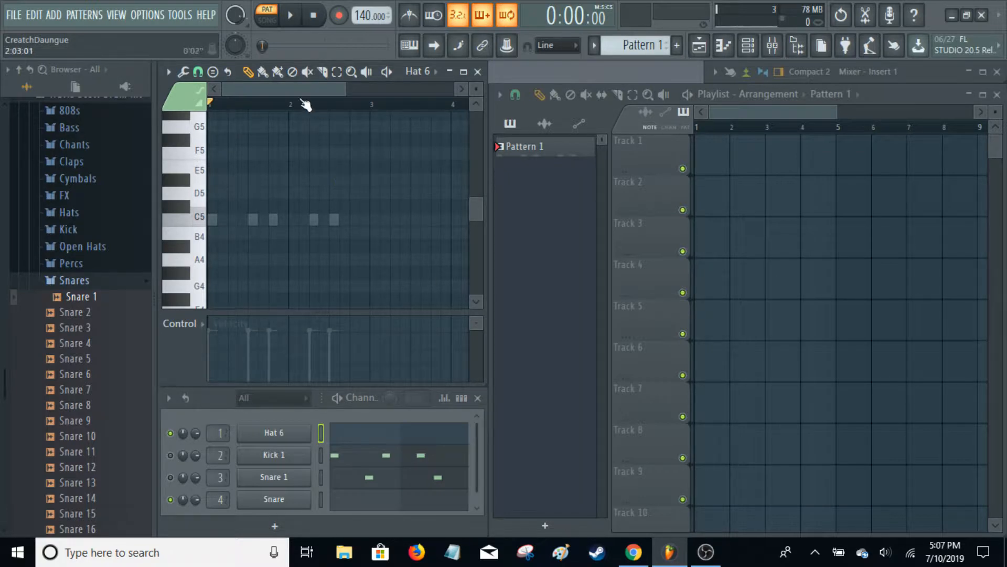
pyautogui.moveTo(345, 89); pyautogui.dragTo(259, 91)
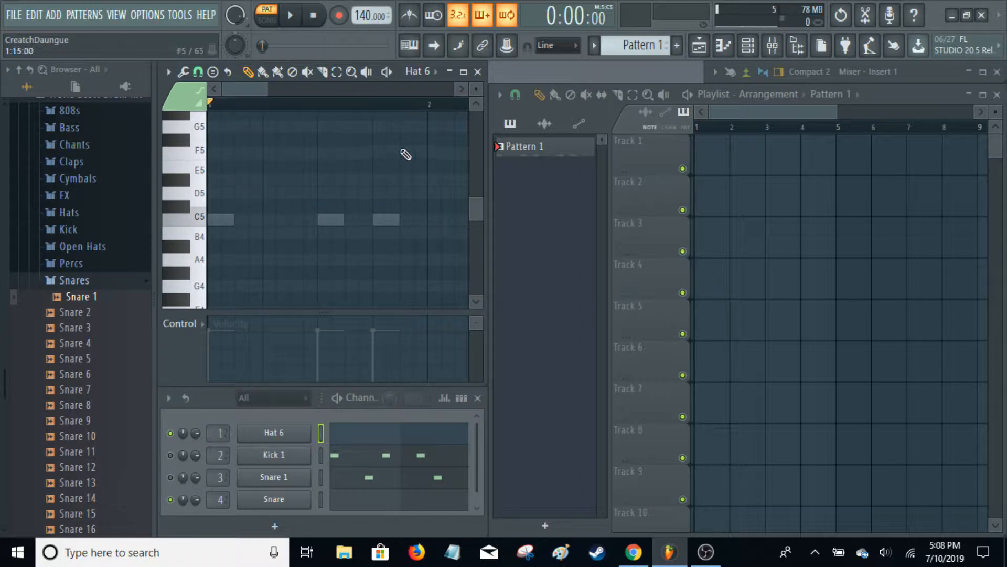
# Fill the first bar of Hat 6 with eight two-step C5 notes by duplicating an initial pair
pyautogui.click(213, 221)
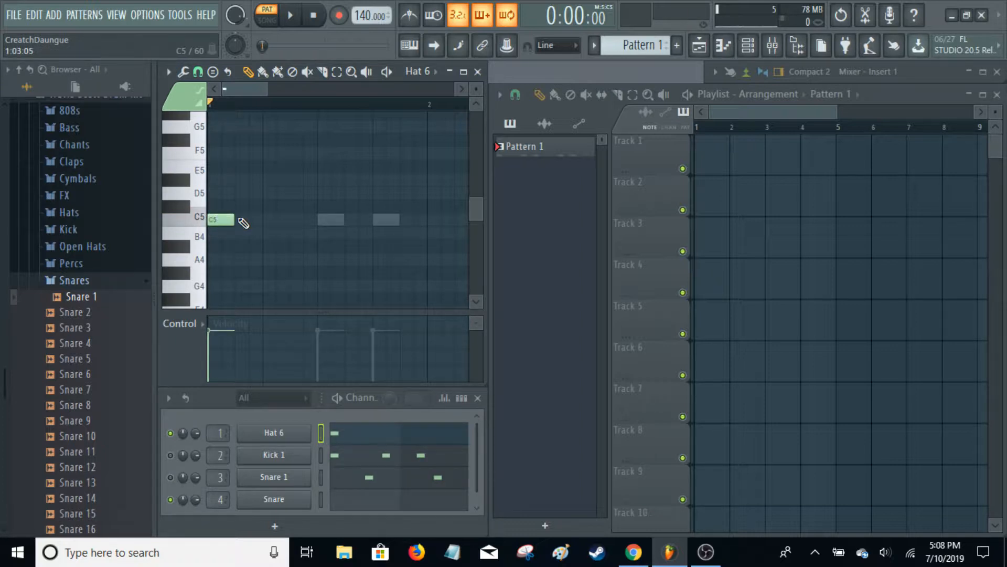
pyautogui.click(243, 221)
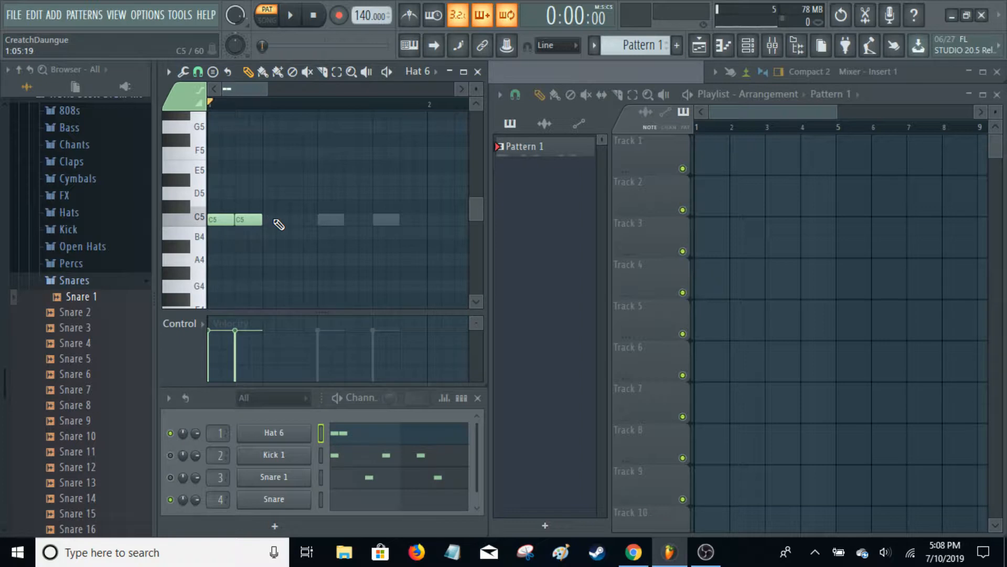
pyautogui.moveTo(277, 220); pyautogui.dragTo(219, 234)
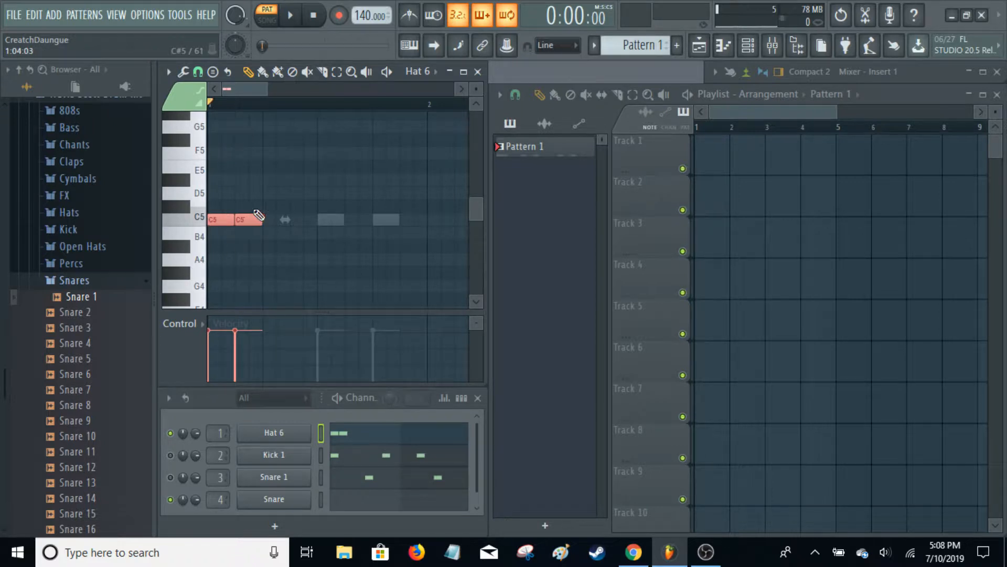
pyautogui.hotkey('ctrl', 'b')
pyautogui.hotkey('ctrl', 'b')
pyautogui.hotkey('ctrl', 'b')
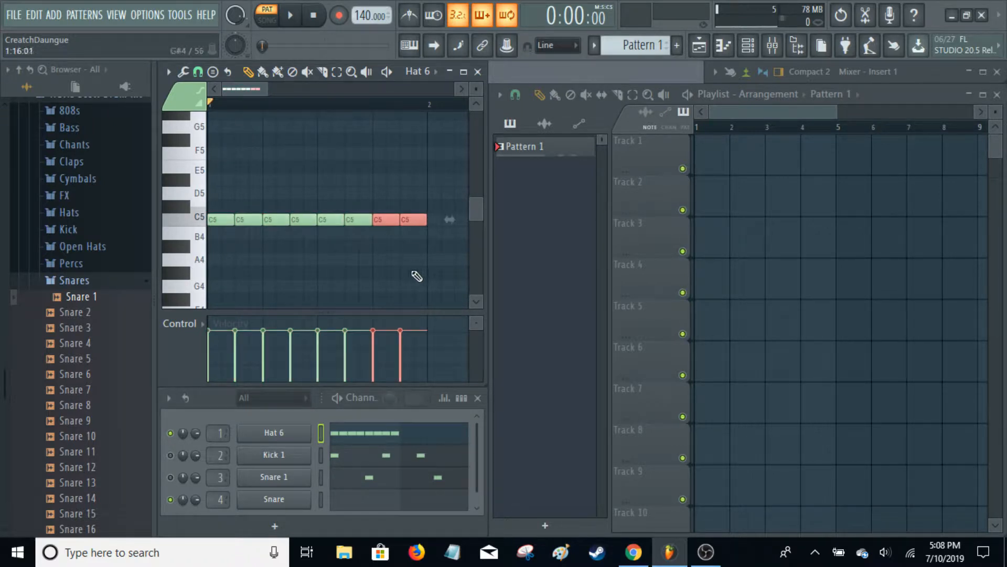
pyautogui.click(412, 272)
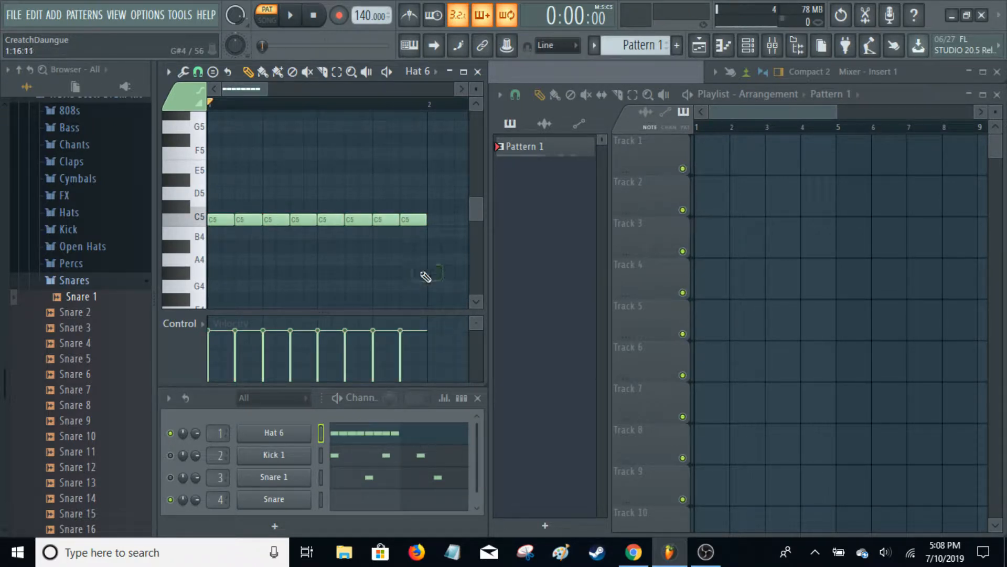
# Play the eight-note hat pattern and delete all of its notes
pyautogui.press('space')
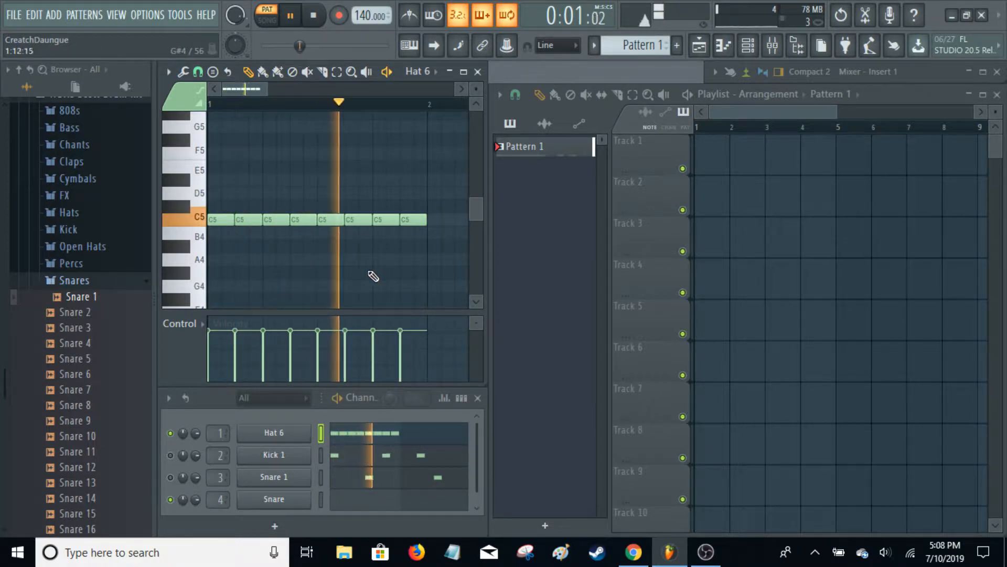
pyautogui.press('space')
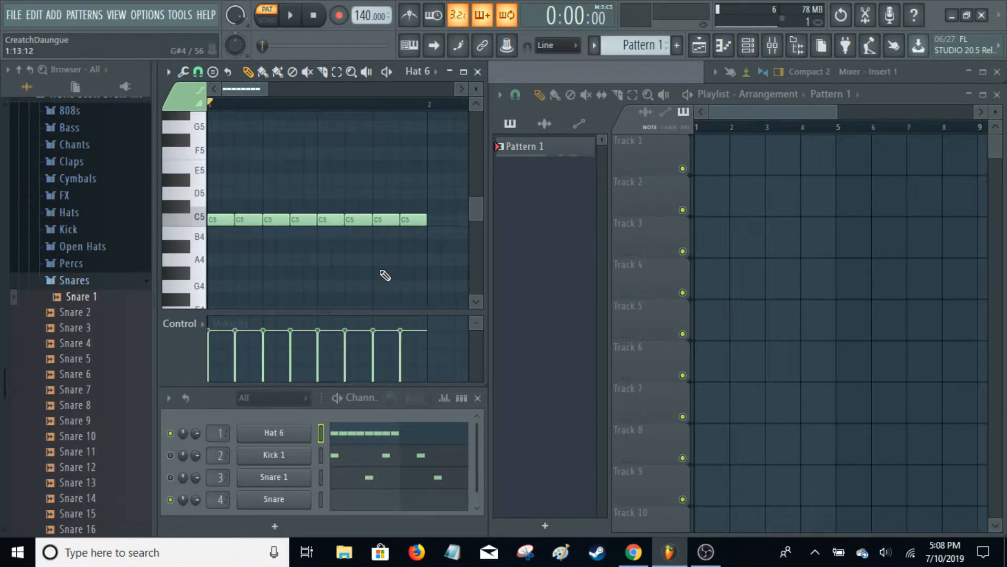
pyautogui.moveTo(418, 225)
pyautogui.mouseDown()
pyautogui.moveTo(239, 230)
pyautogui.moveTo(220, 220)
pyautogui.mouseUp()
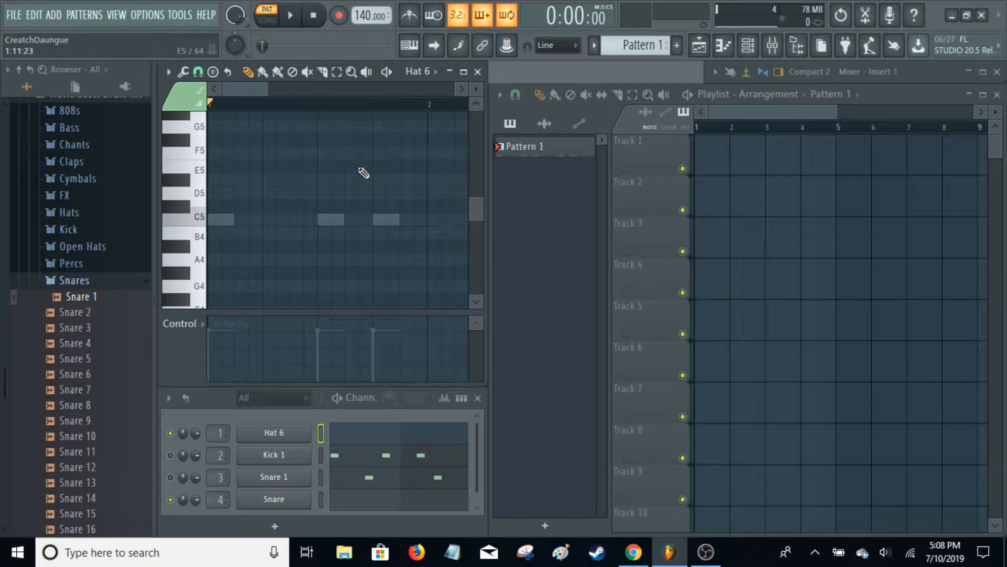
# Place one-step C5 hat notes on steps 1 and 2 and a two-step note on step 3, and play them
pyautogui.moveTo(266, 89); pyautogui.dragTo(251, 90)
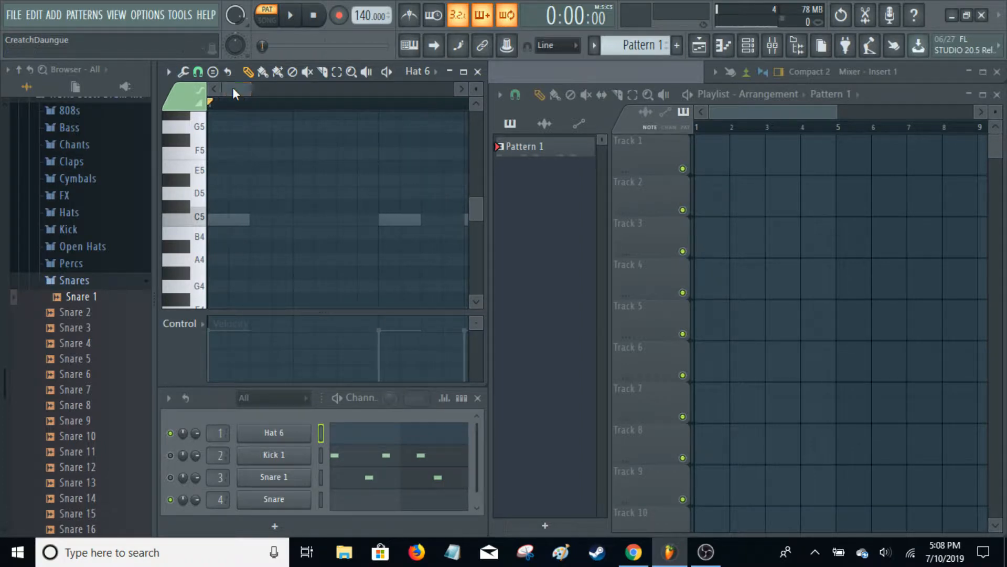
pyautogui.click(217, 219)
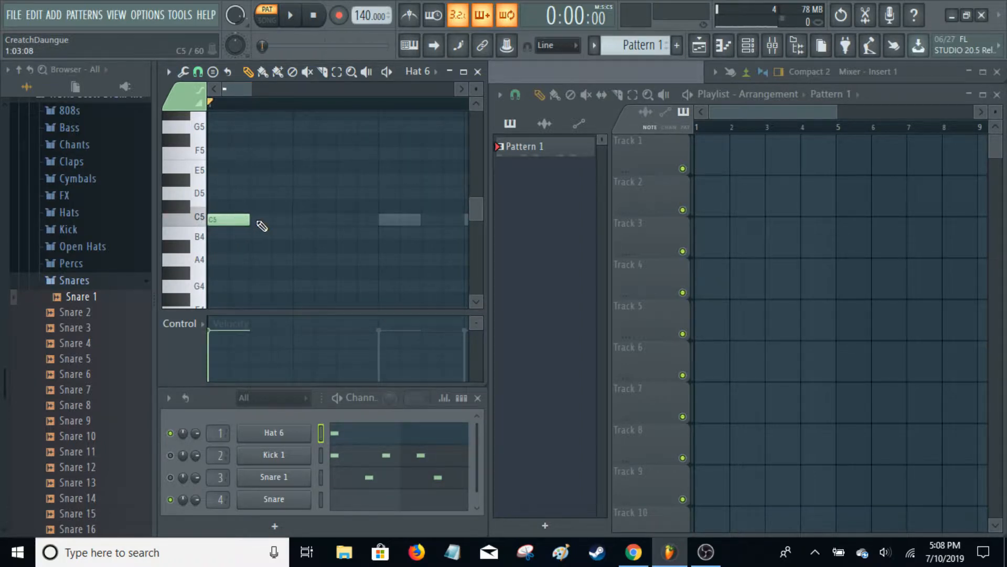
pyautogui.click(261, 223)
pyautogui.moveTo(249, 221); pyautogui.dragTo(225, 223)
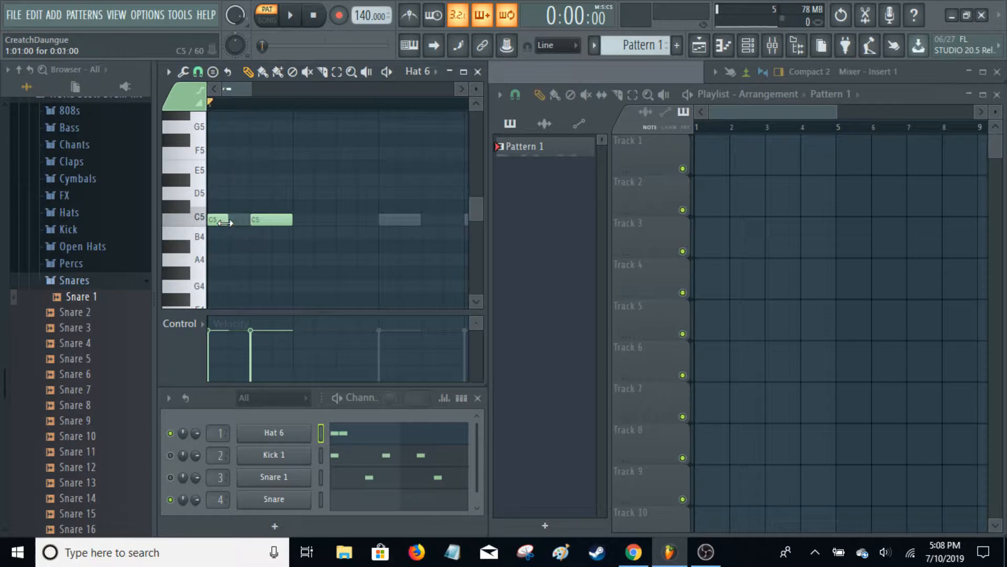
pyautogui.click(231, 221)
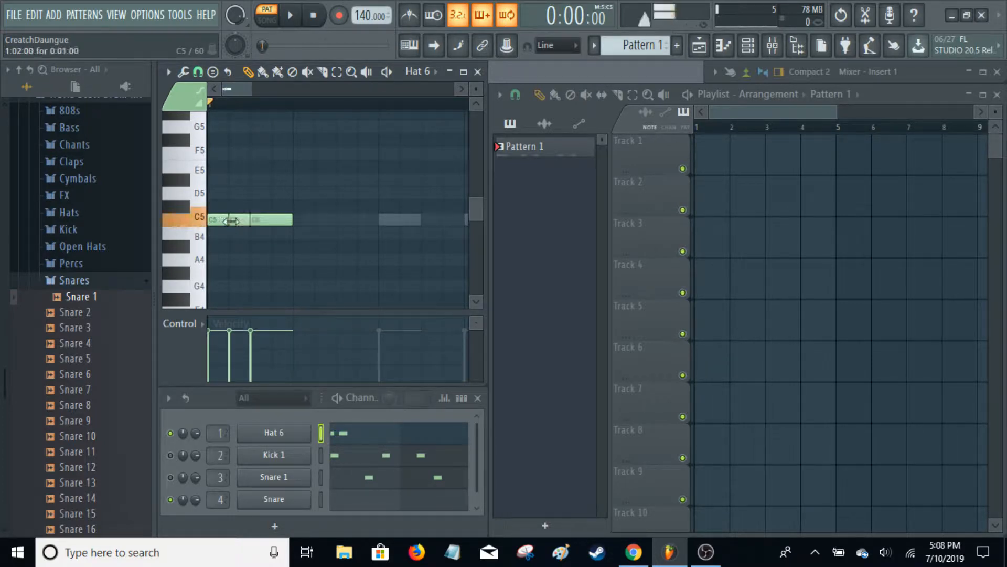
pyautogui.press('space')
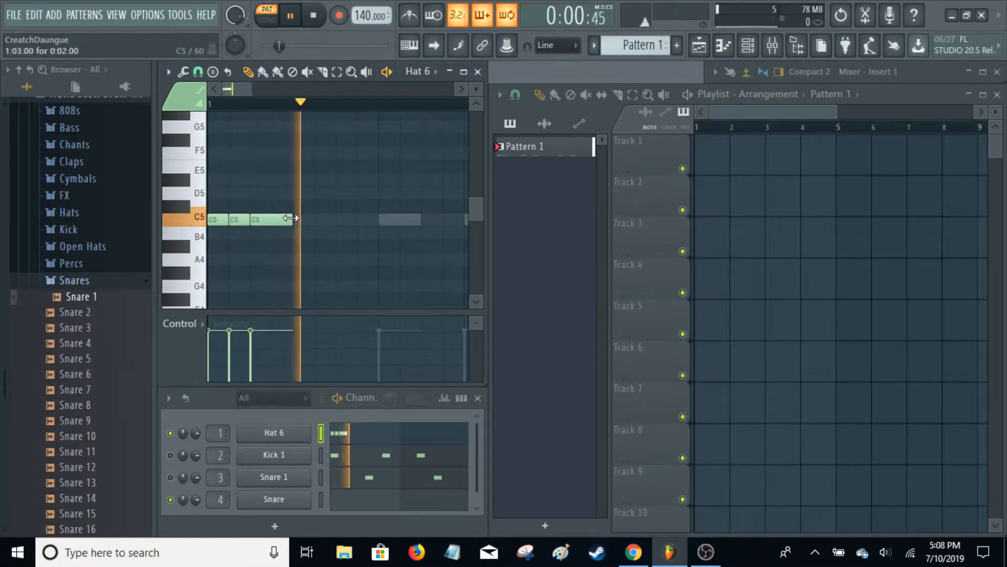
pyautogui.press('space')
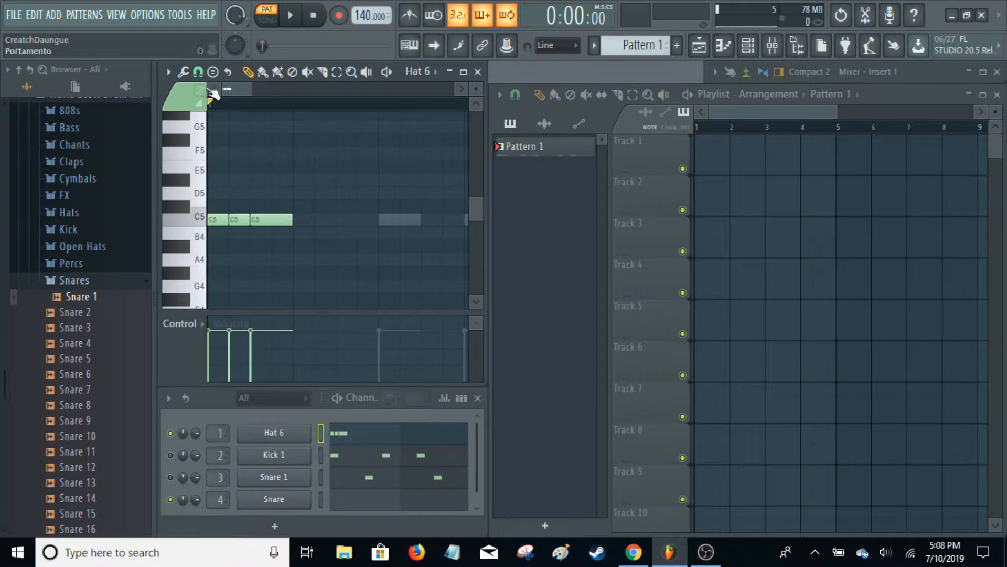
# Set the piano roll's grid snap to 1/2 step
pyautogui.moveTo(251, 88); pyautogui.dragTo(242, 86)
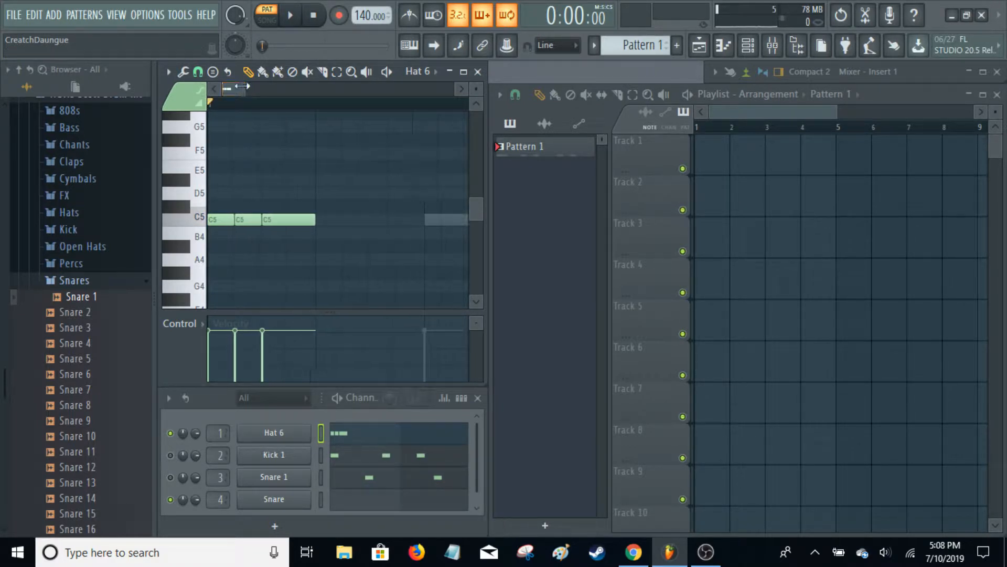
pyautogui.click(202, 75)
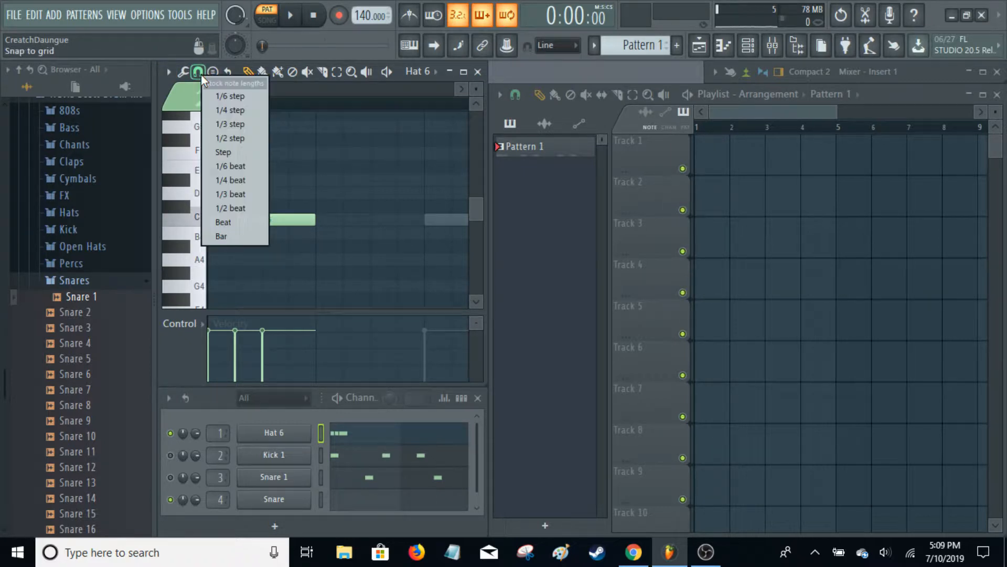
pyautogui.click(285, 88)
pyautogui.moveTo(239, 90); pyautogui.dragTo(223, 88)
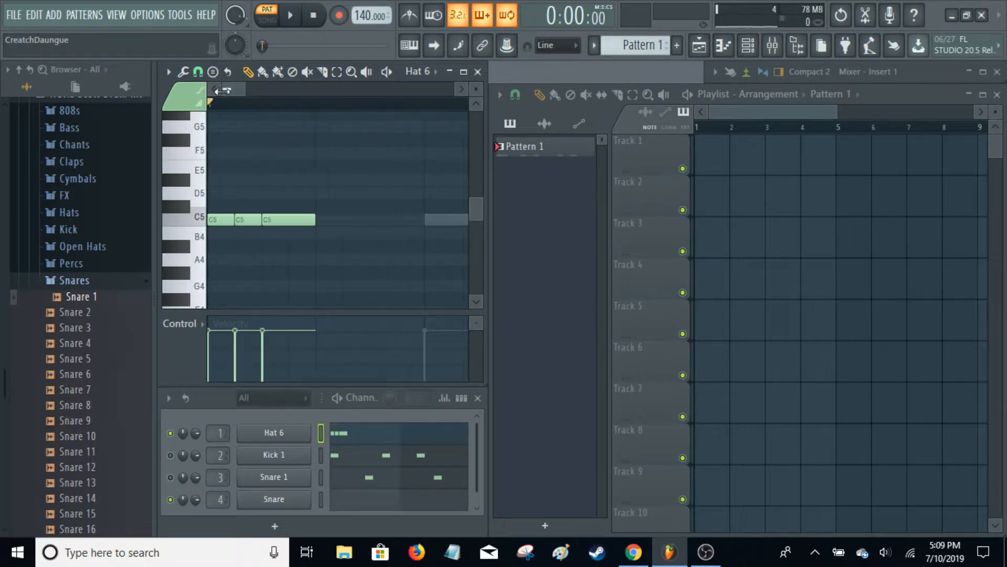
pyautogui.click(198, 73)
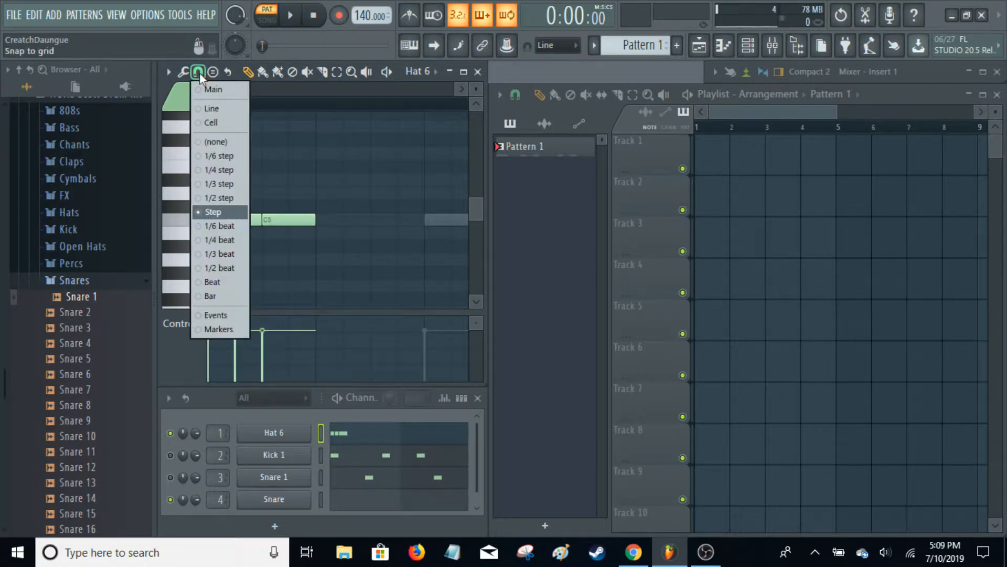
pyautogui.click(217, 197)
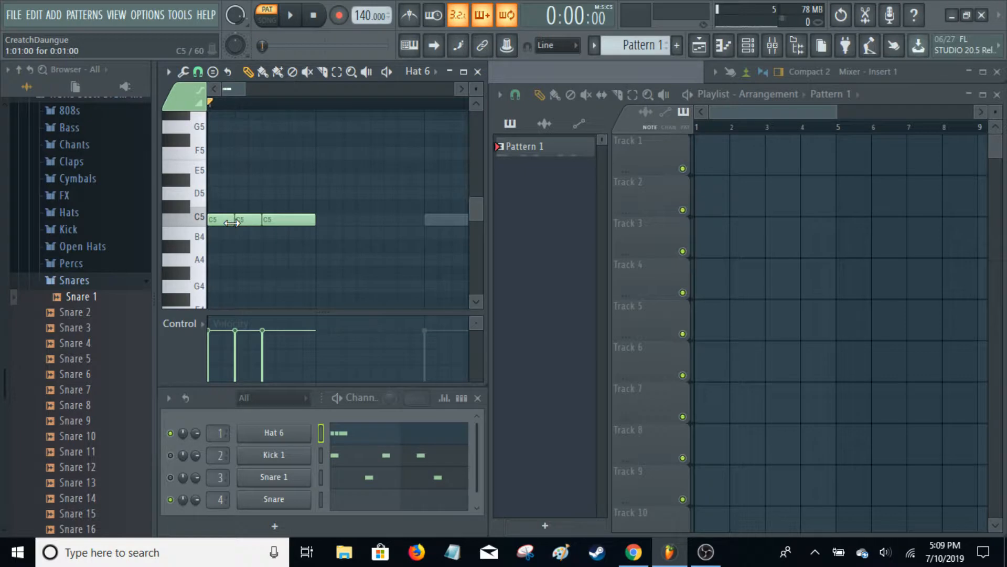
# Turn step 1 into two 1/2-step C5 hat notes and delete the notes on steps 2 and 3
pyautogui.moveTo(227, 222); pyautogui.dragTo(212, 225)
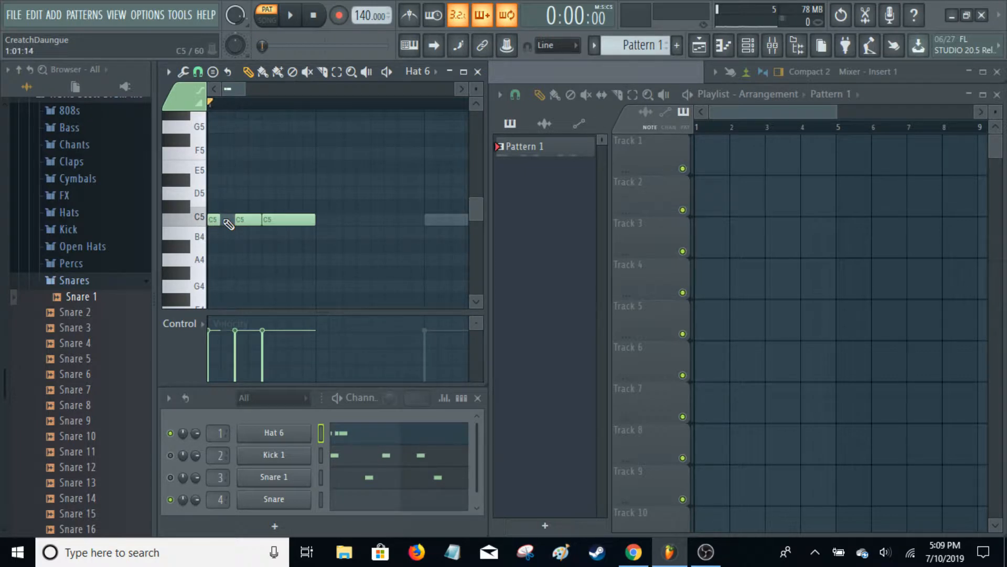
pyautogui.click(229, 224)
pyautogui.rightClick(255, 220)
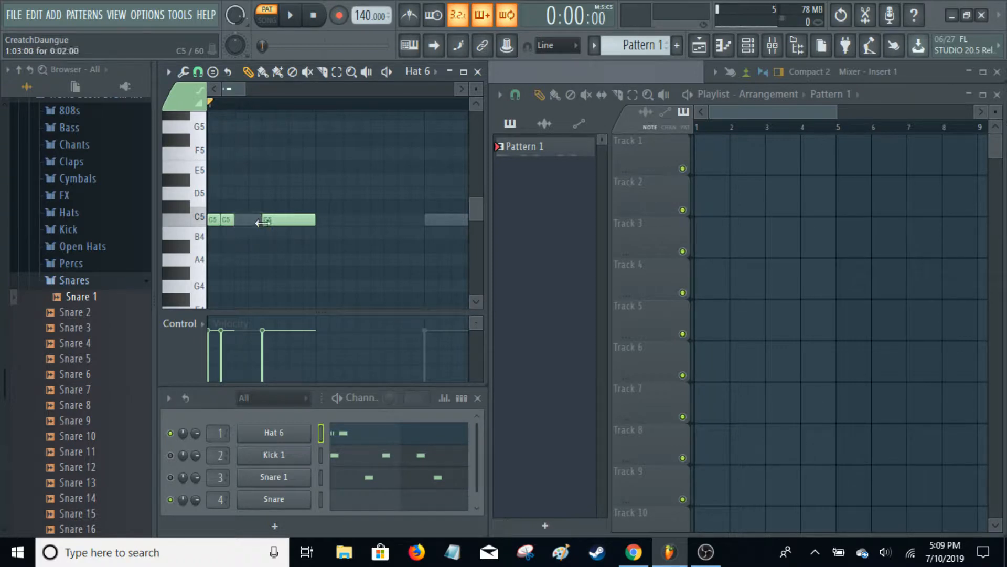
pyautogui.rightClick(262, 222)
# Add one-step C5 hat notes on steps 2, 3 and 4, and play the pattern
pyautogui.click(248, 221)
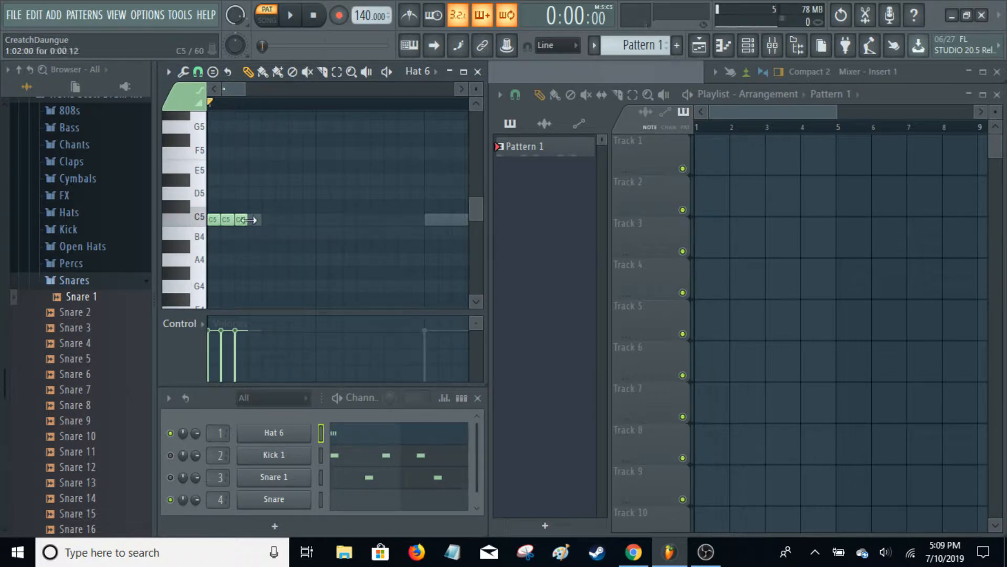
pyautogui.click(267, 223)
pyautogui.click(293, 222)
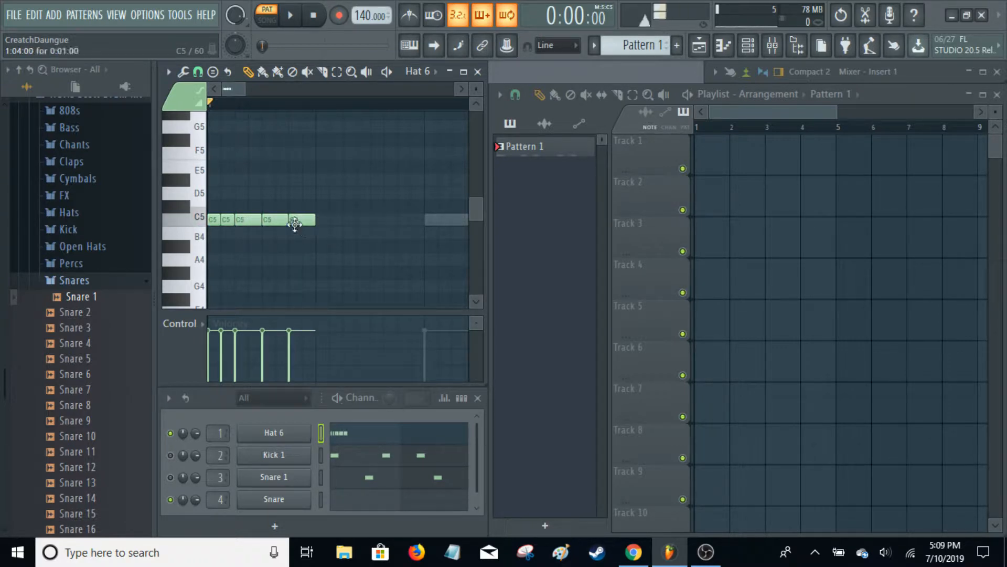
pyautogui.press('space')
pyautogui.press('space')
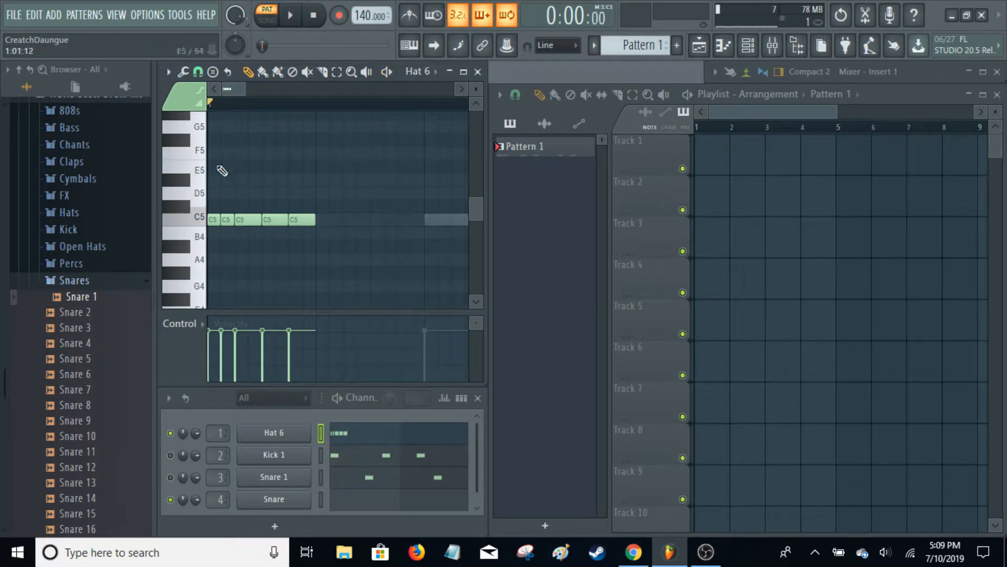
# Delete the hat note on step 3, lengthen the step 2 note to two steps, and play the result
pyautogui.rightClick(269, 225)
pyautogui.moveTo(261, 221); pyautogui.dragTo(289, 221)
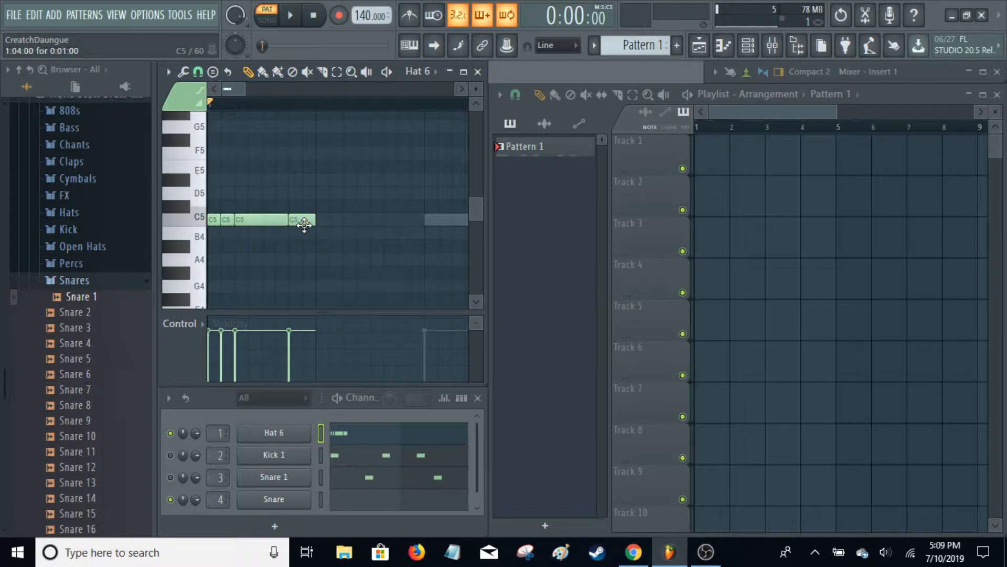
pyautogui.press('space')
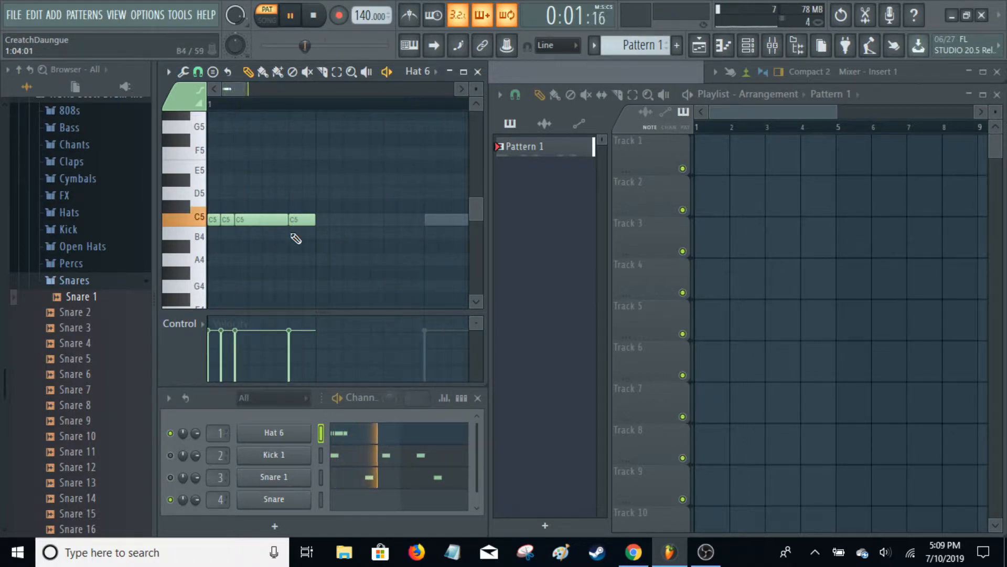
pyautogui.press('space')
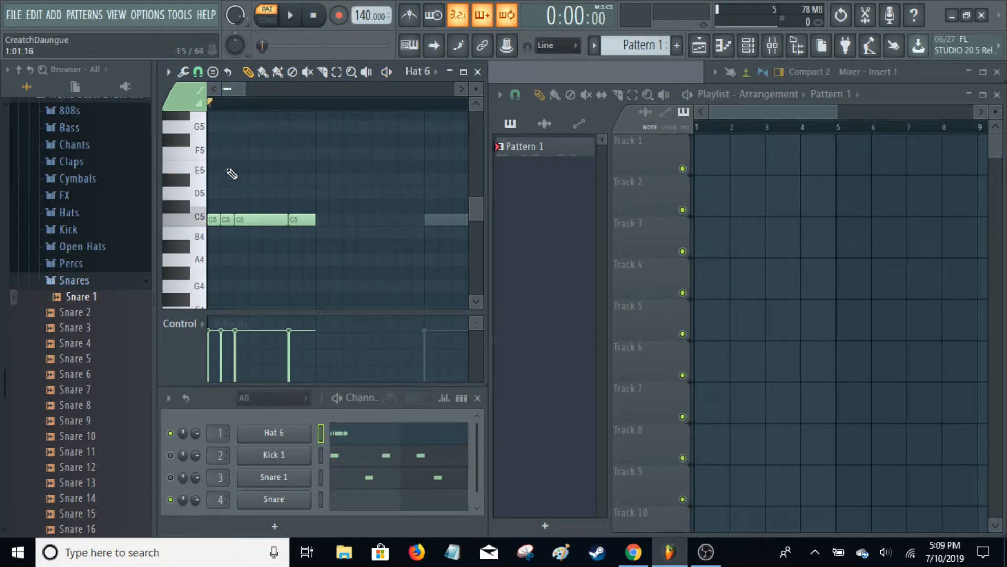
# With the grid snap at 1/4 step, turn the first half-step C5 hat note into two 1/4-step notes and play the pattern
pyautogui.click(198, 71)
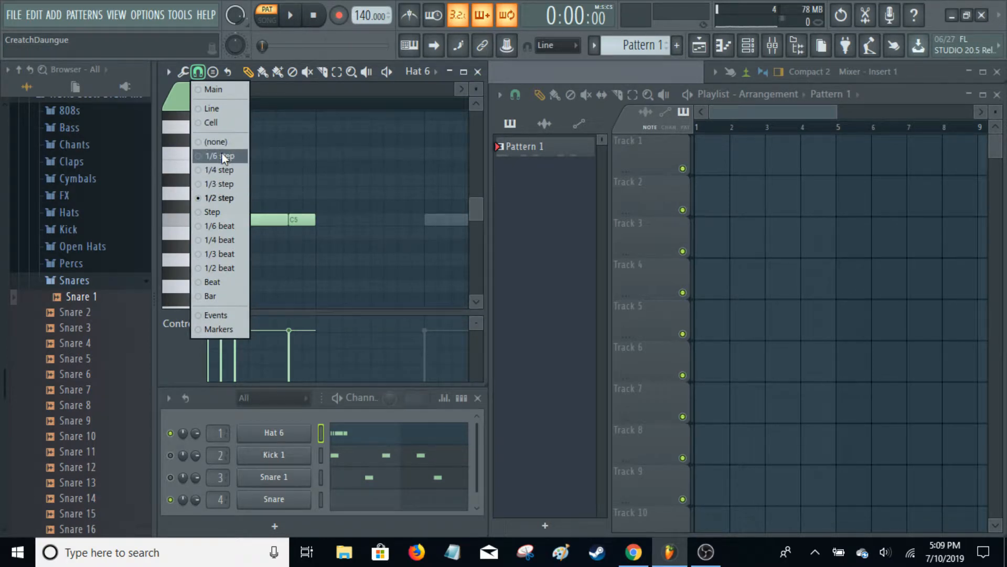
pyautogui.click(226, 169)
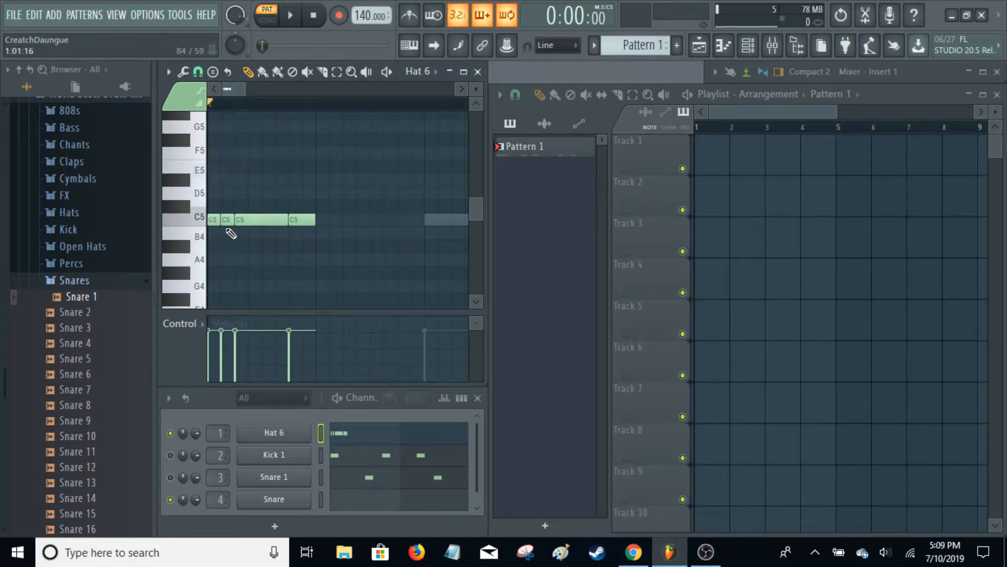
pyautogui.moveTo(219, 221); pyautogui.dragTo(215, 222)
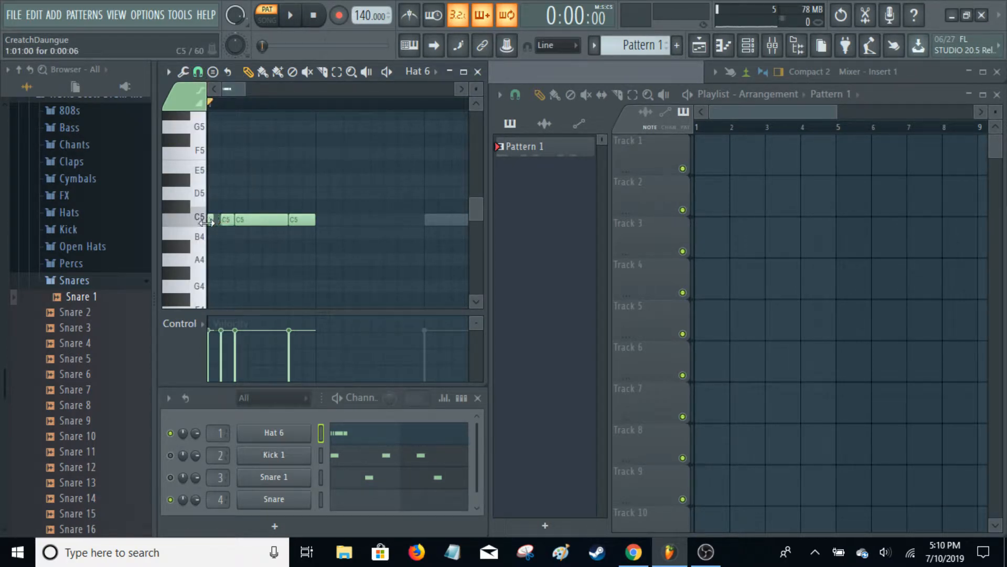
pyautogui.click(218, 222)
pyautogui.press('space')
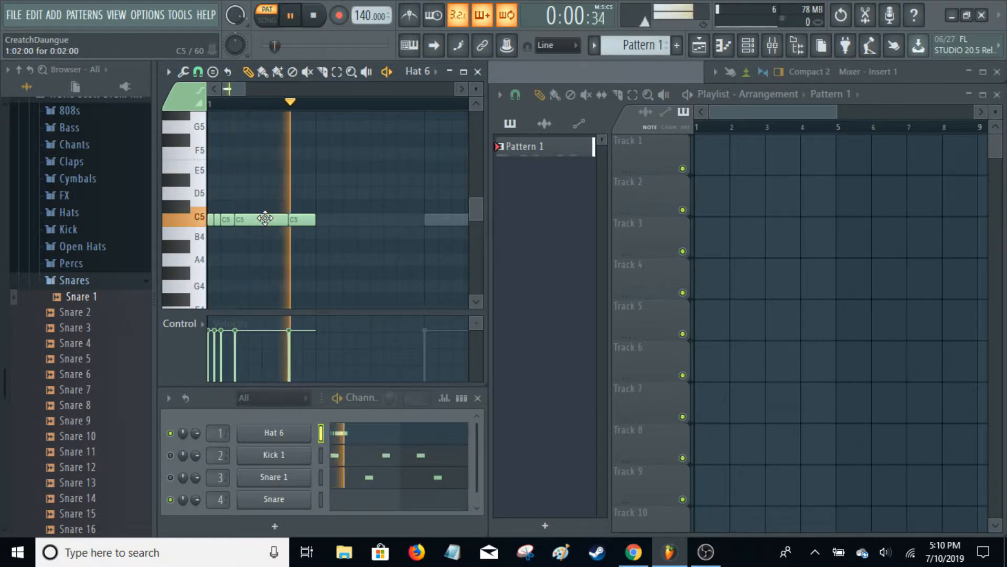
pyautogui.press('space')
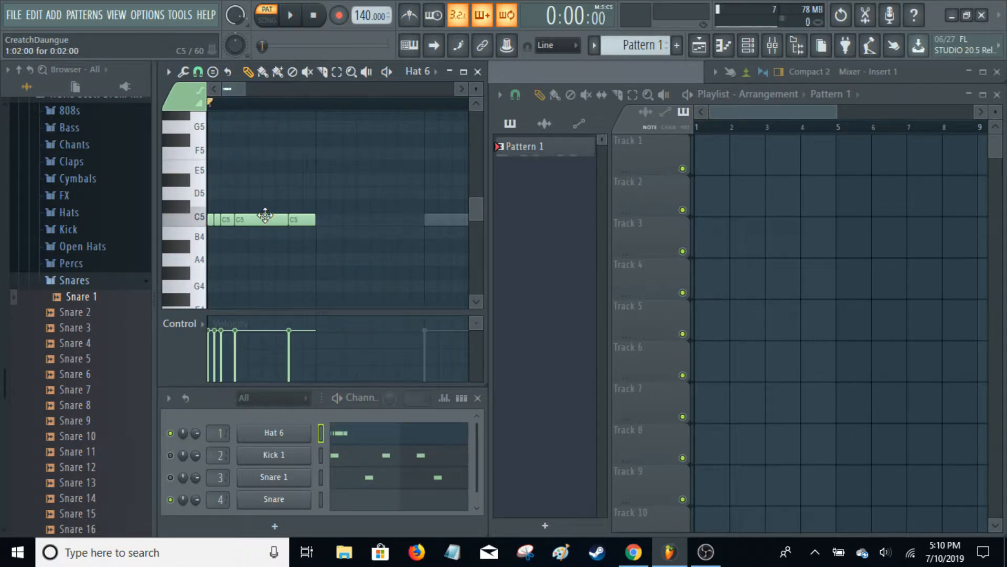
# With grid snap set to (none), replace the first 1/4-step C5 note with a run of tiny hat notes and play it
pyautogui.click(199, 73)
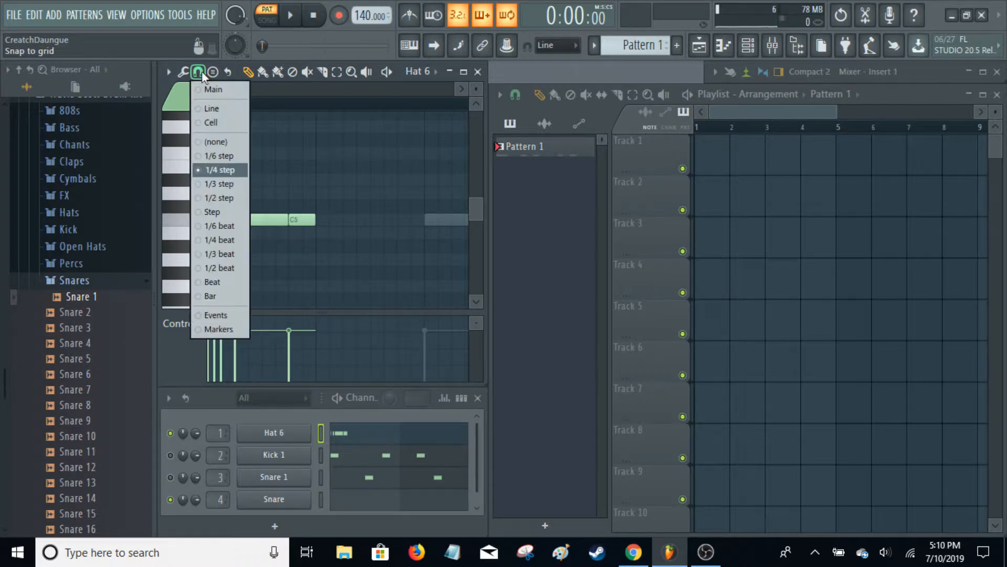
pyautogui.click(222, 139)
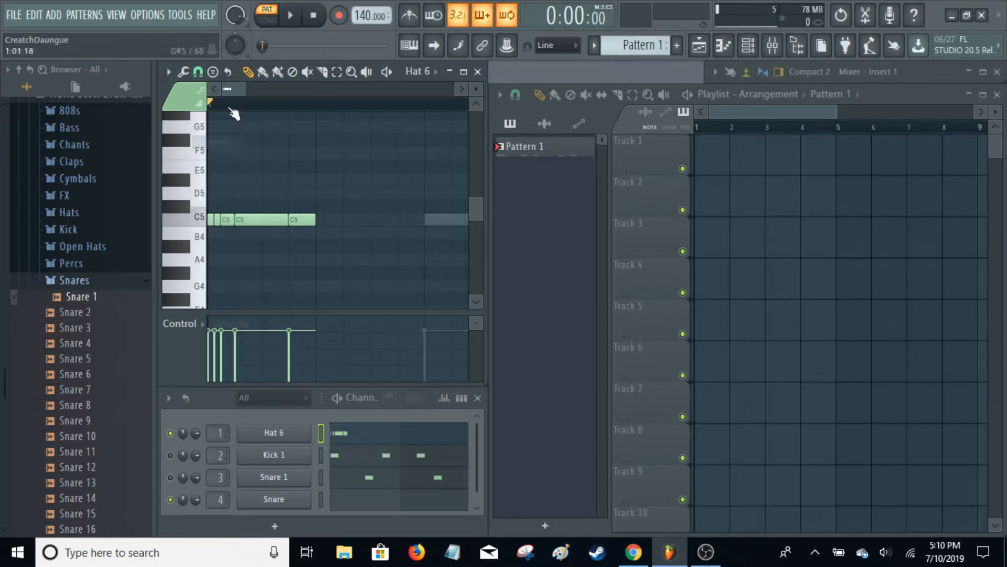
pyautogui.scroll(1, 231, 87)
pyautogui.scroll(2, 232, 87)
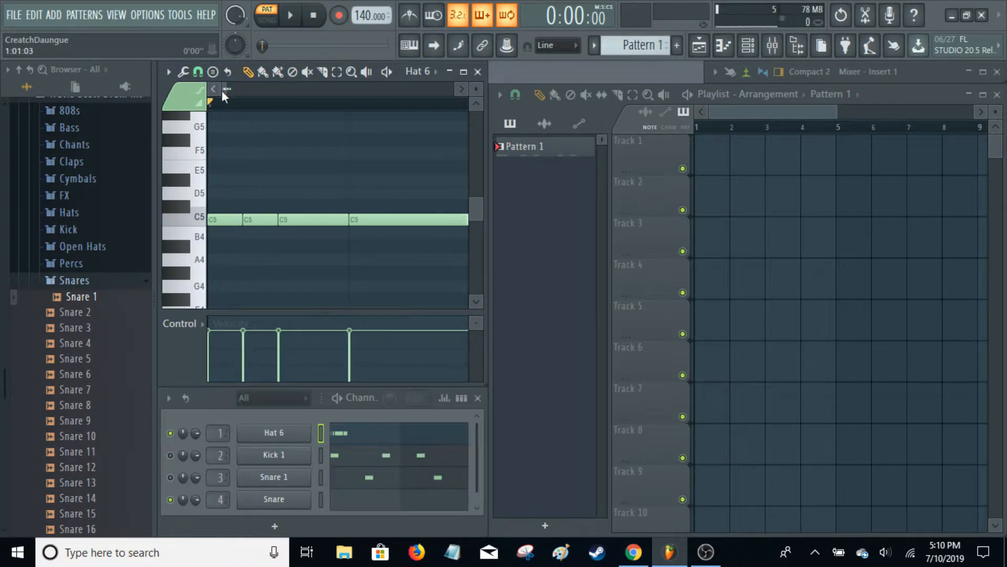
pyautogui.moveTo(225, 89)
pyautogui.mouseDown()
pyautogui.moveTo(453, 89)
pyautogui.moveTo(226, 88)
pyautogui.mouseUp()
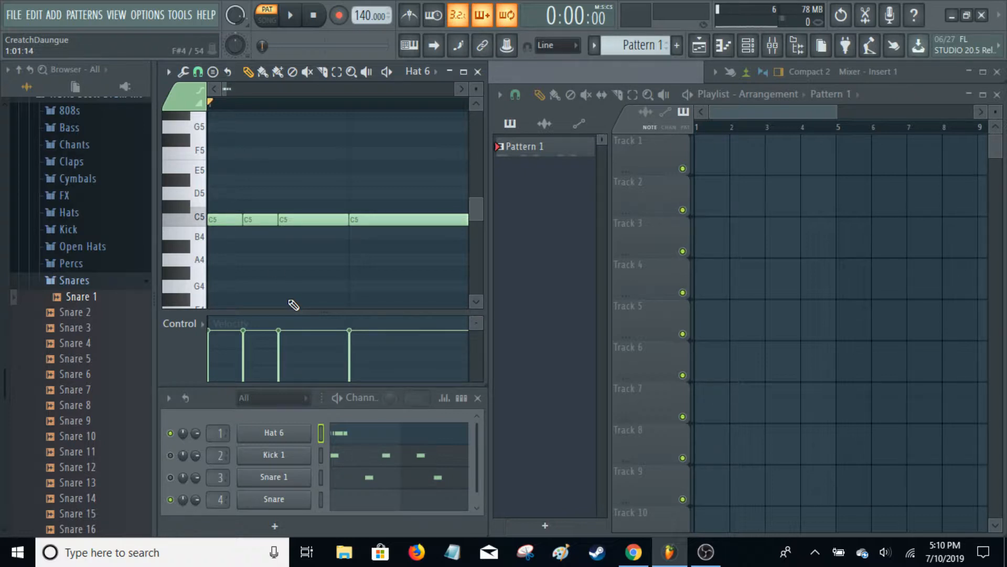
pyautogui.click(229, 222)
pyautogui.rightClick(230, 220)
pyautogui.click(215, 221)
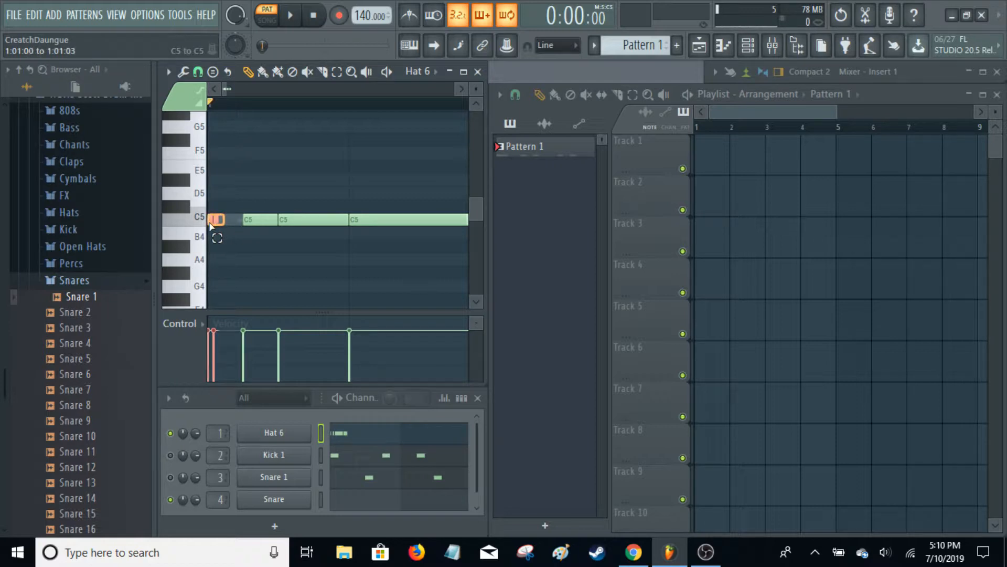
pyautogui.moveTo(210, 218); pyautogui.dragTo(240, 220)
pyautogui.press('space')
pyautogui.press('space')
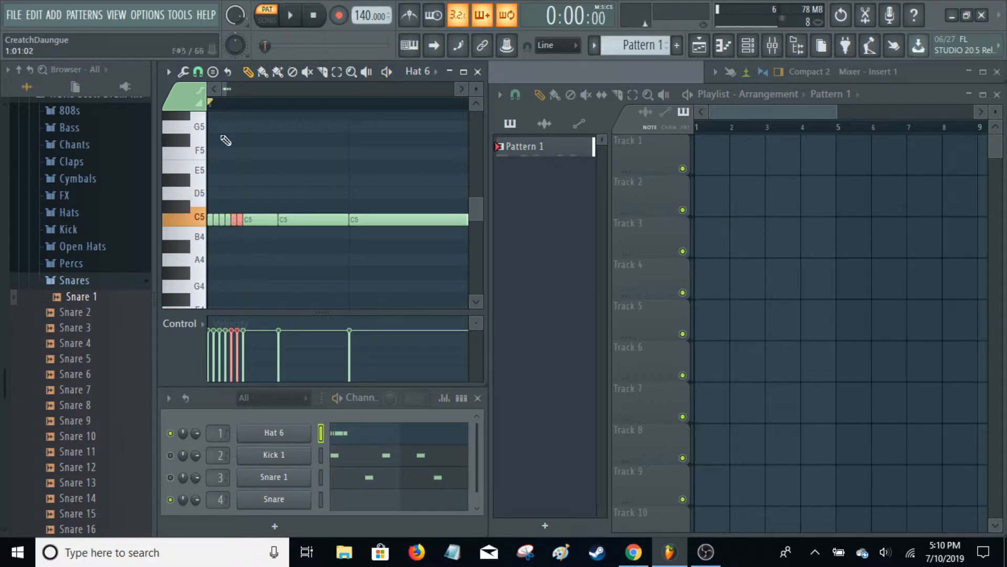
# Delete the hat notes except the tiny C5 note at the pattern start, and lengthen that note to two steps
pyautogui.moveTo(226, 89); pyautogui.dragTo(284, 90)
pyautogui.rightClick(261, 221)
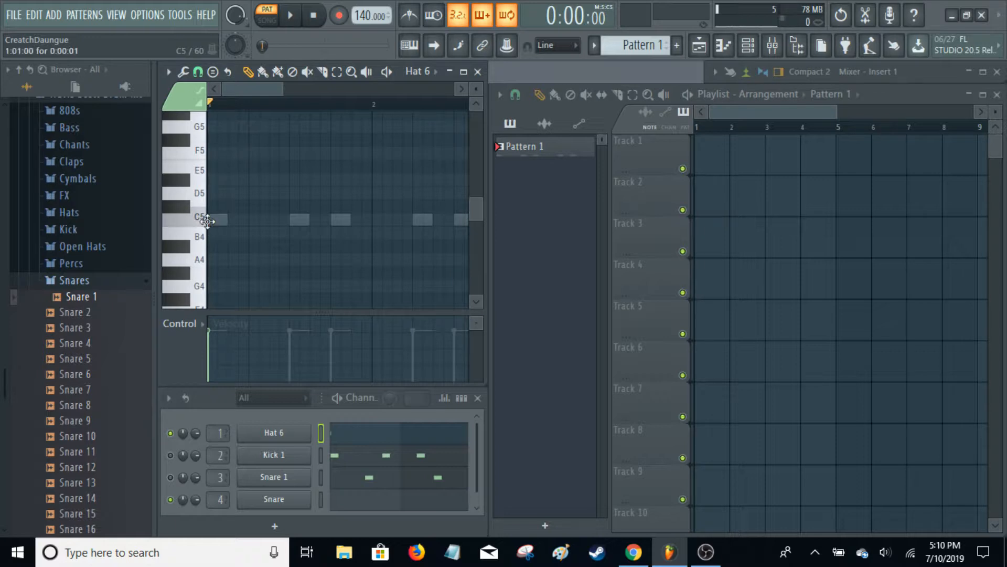
pyautogui.moveTo(283, 89); pyautogui.dragTo(234, 90)
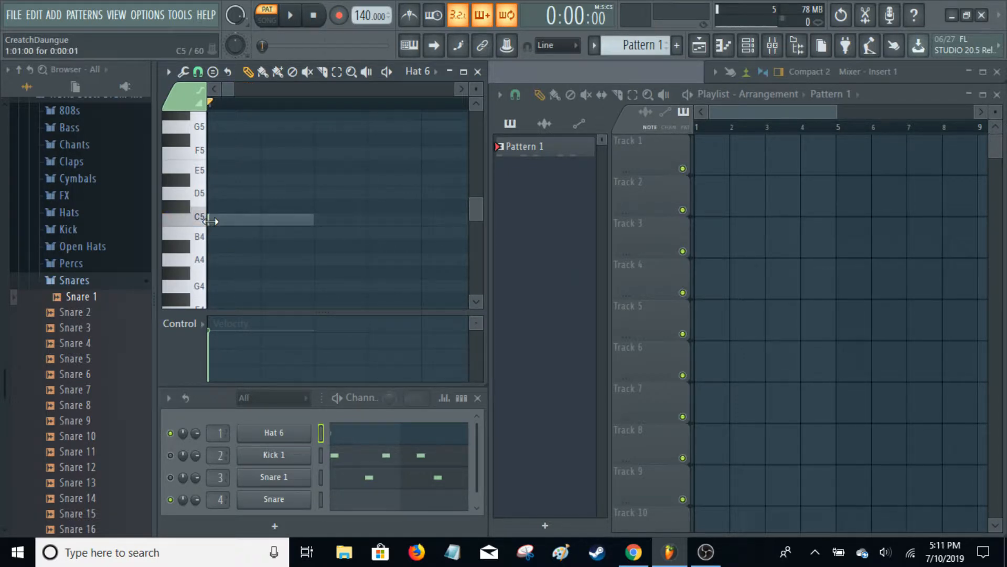
pyautogui.moveTo(210, 221); pyautogui.dragTo(293, 225)
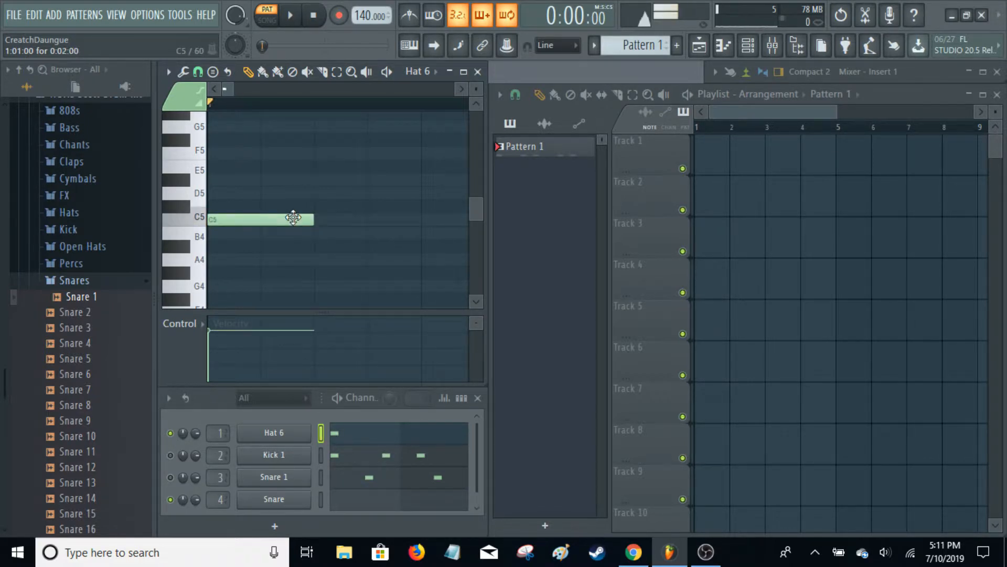
# Set the piano roll's grid snap to Step and add a two-step C5 hat note right after the first one
pyautogui.click(199, 72)
pyautogui.click(215, 211)
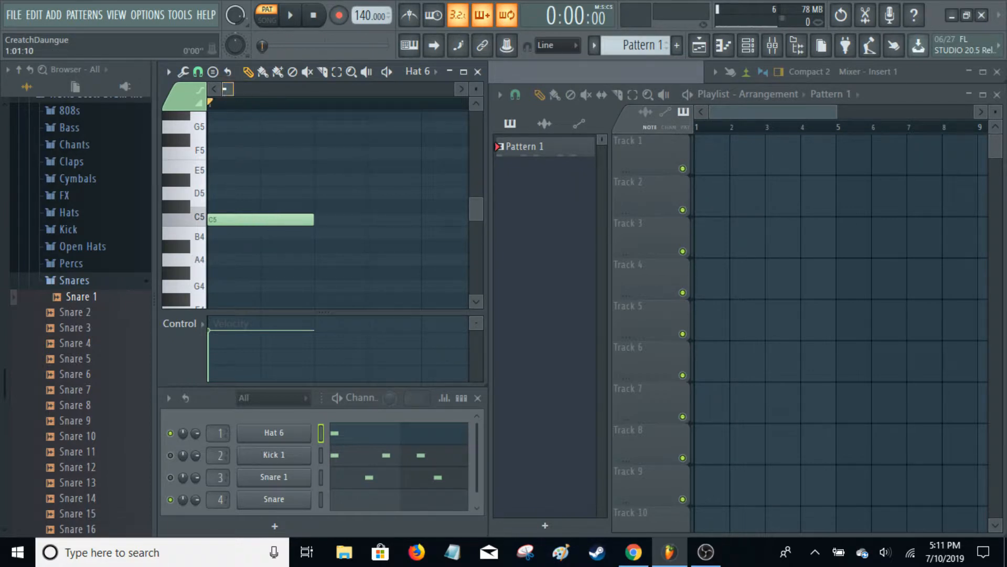
pyautogui.moveTo(233, 89); pyautogui.dragTo(299, 90)
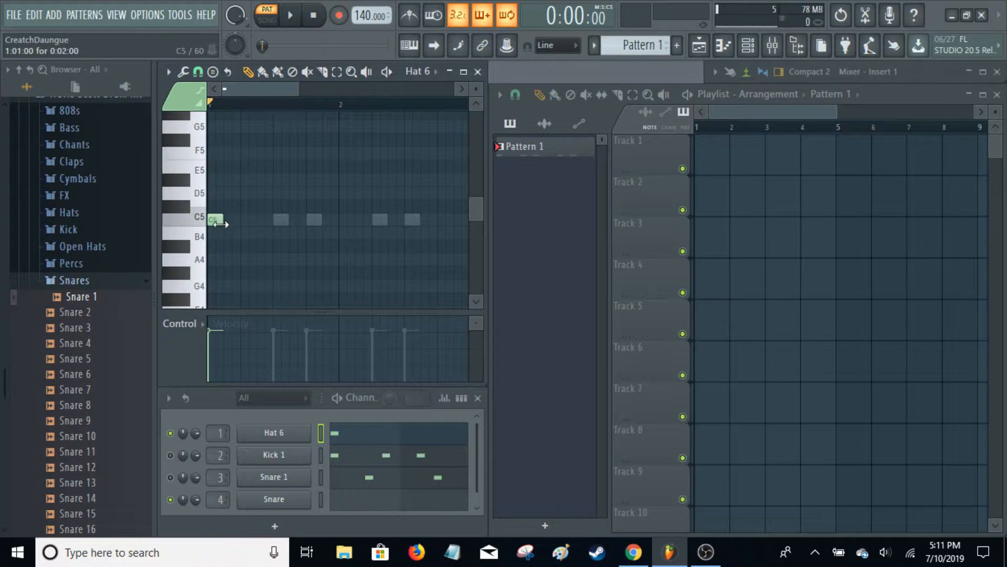
pyautogui.click(228, 223)
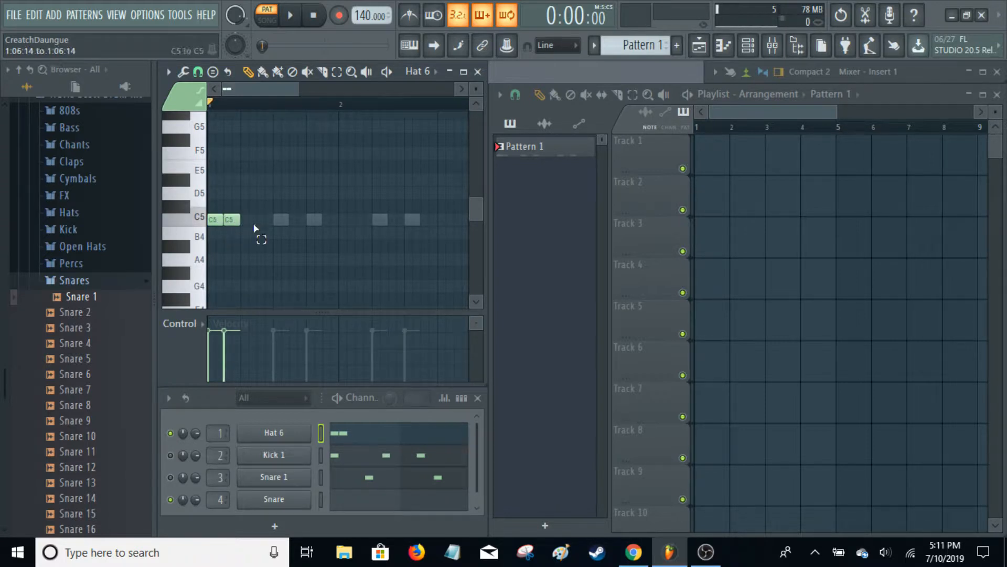
# Select both C5 hat notes and duplicate them three times to fill bar 1
pyautogui.moveTo(254, 226); pyautogui.dragTo(206, 226)
pyautogui.scroll(1, 244, 223)
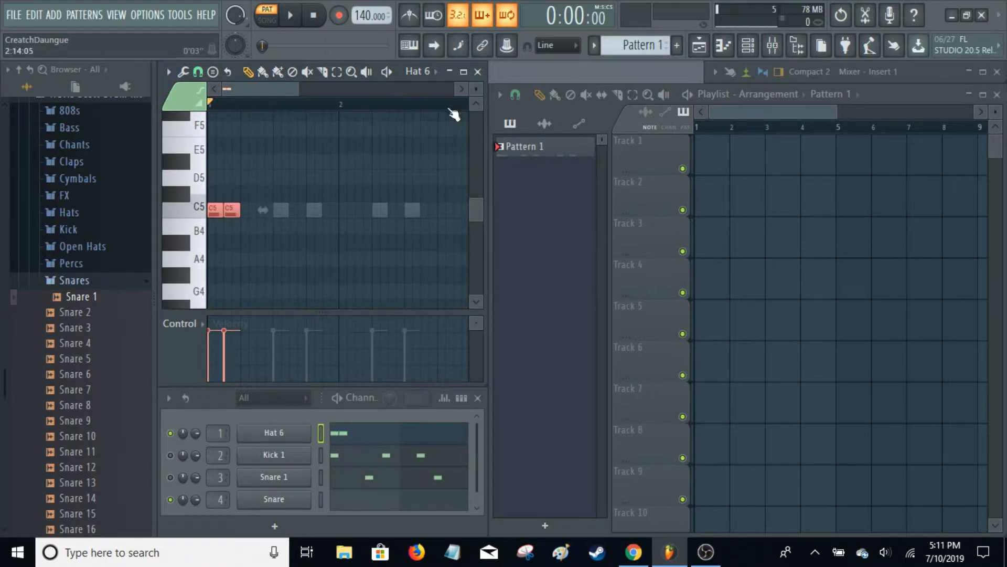
pyautogui.click(477, 103)
pyautogui.scroll(-6, 430, 164)
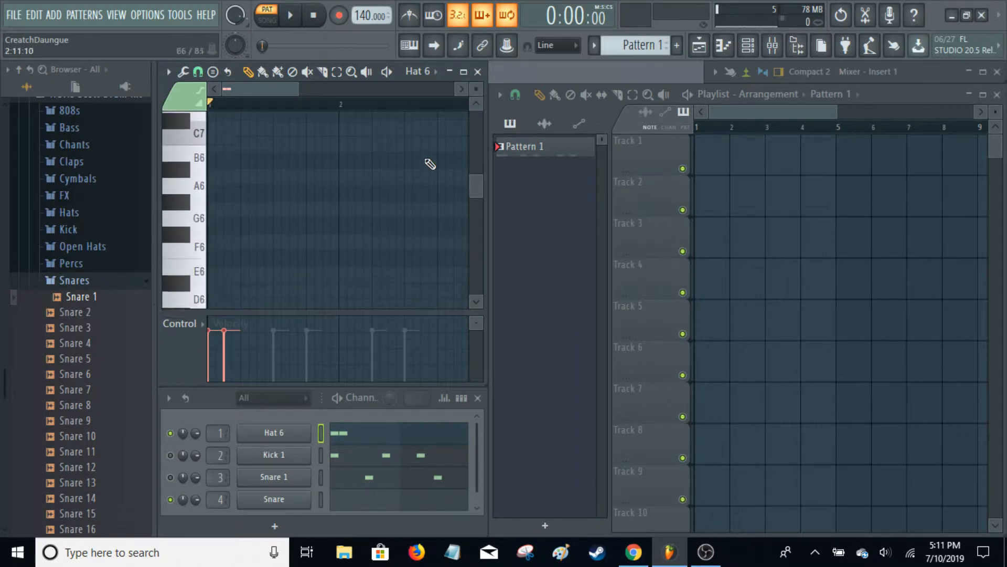
pyautogui.scroll(-1, 430, 164)
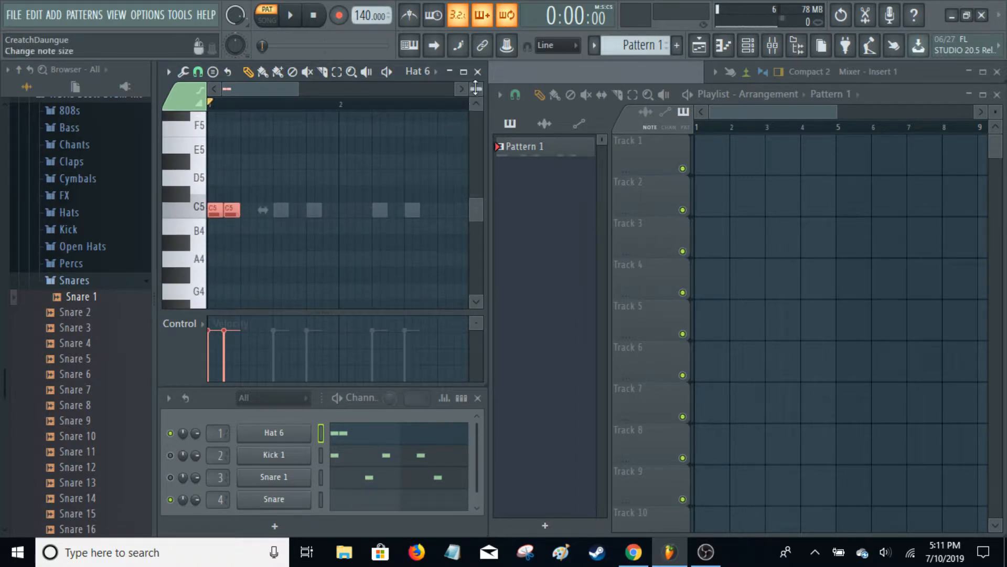
pyautogui.moveTo(476, 88); pyautogui.dragTo(476, 91)
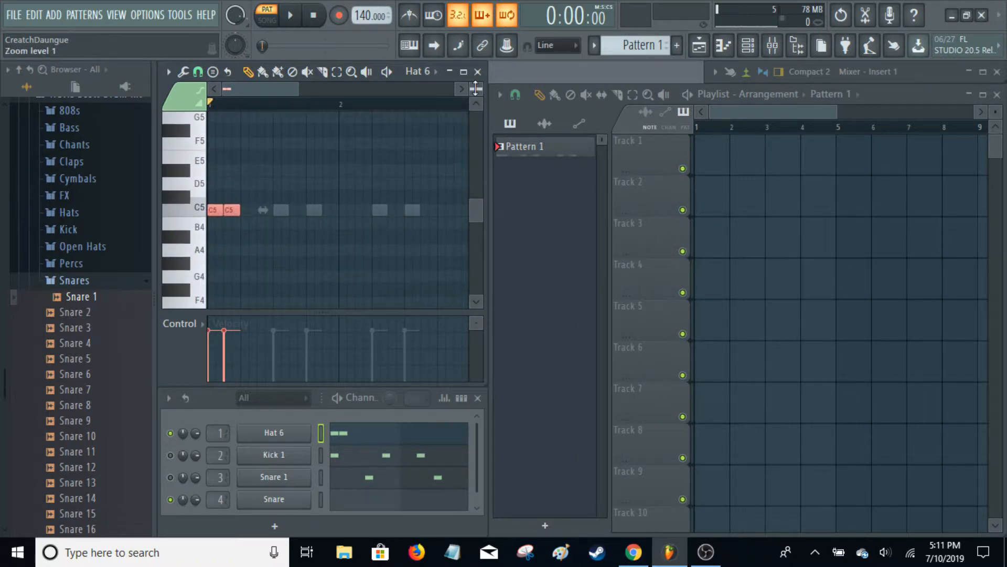
pyautogui.hotkey('ctrl', 'b')
pyautogui.hotkey('ctrl', 'b')
pyautogui.hotkey('ctrl', 'b')
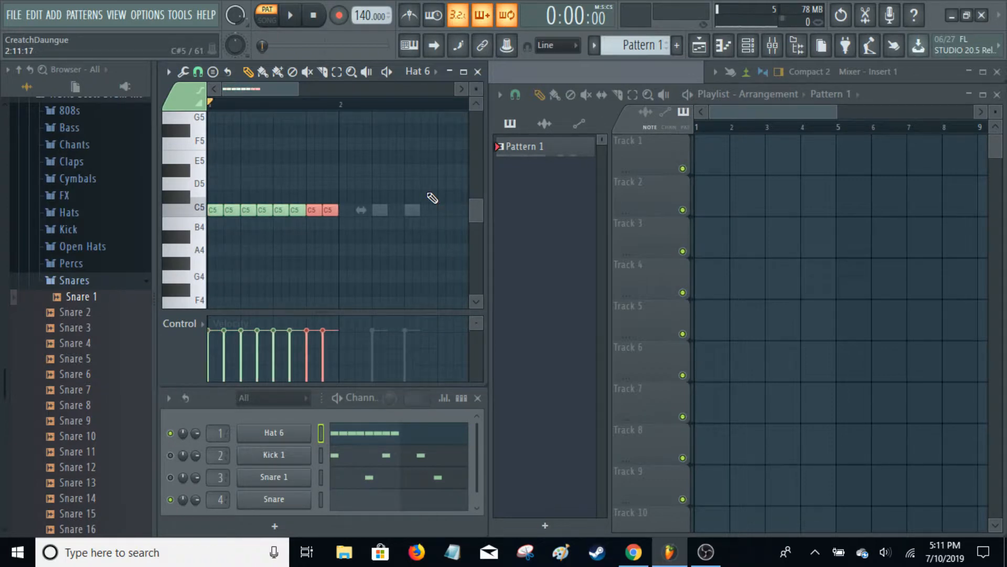
# Duplicate the selected hat note pair four more times to fill bar 2, deselect the notes, and play the pattern
pyautogui.scroll(-2, 285, 89)
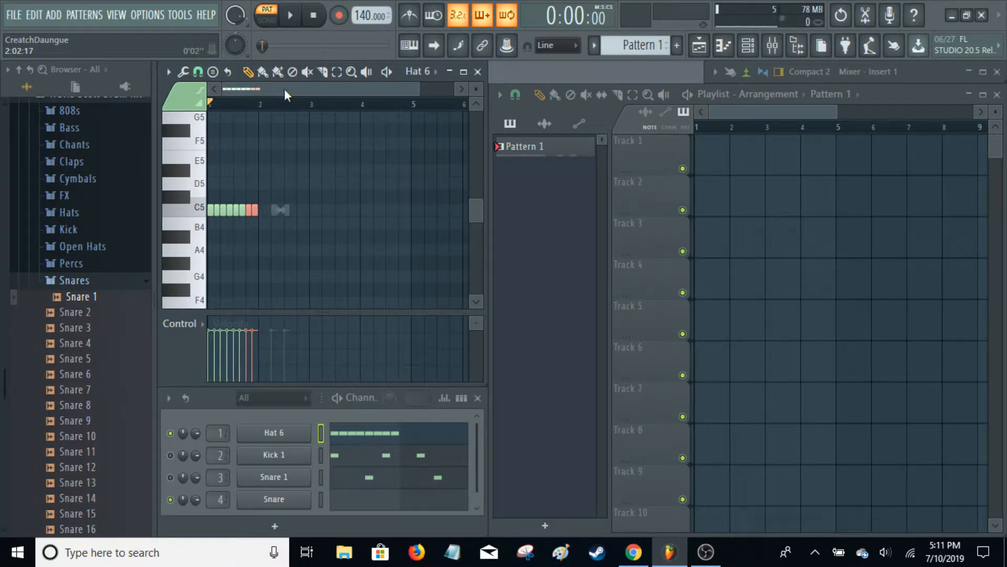
pyautogui.hotkey('ctrl', 'b')
pyautogui.hotkey('ctrl', 'b')
pyautogui.hotkey('ctrl', 'b')
pyautogui.hotkey('ctrl', 'b')
pyautogui.scroll(2, 321, 103)
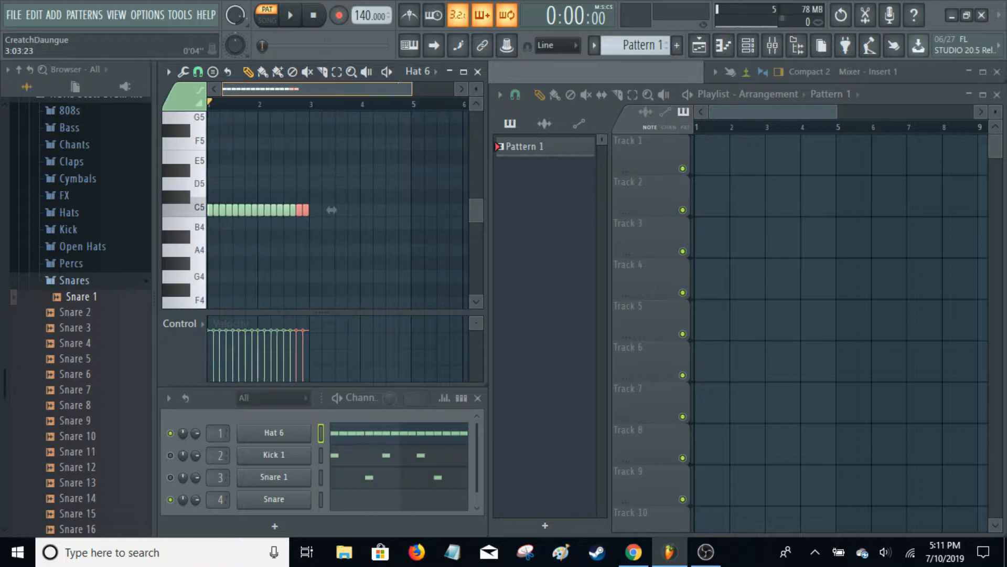
pyautogui.hotkey('ctrl', 'd')
pyautogui.press('space')
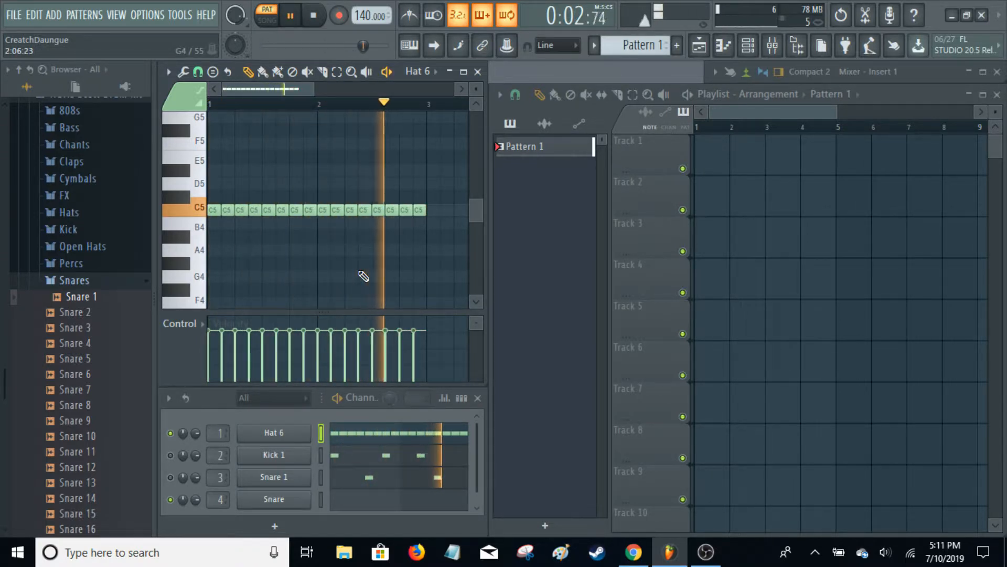
pyautogui.press('space')
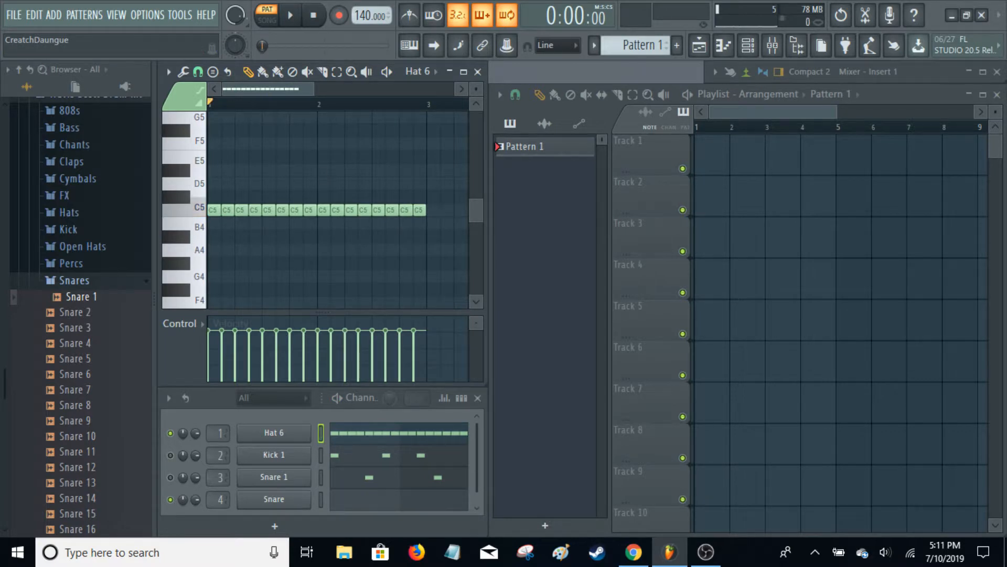
# Shorten the C5 hat note on step 9 of bar 1 to one step and set the grid snap to 1/2 step
pyautogui.scroll(3, 339, 210)
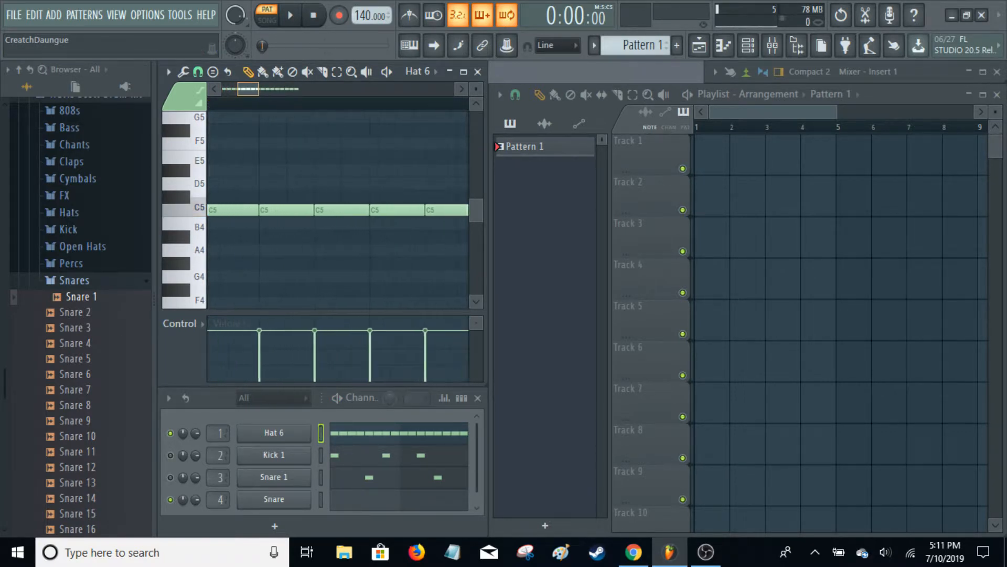
pyautogui.scroll(1, 333, 205)
pyautogui.moveTo(314, 212); pyautogui.dragTo(284, 212)
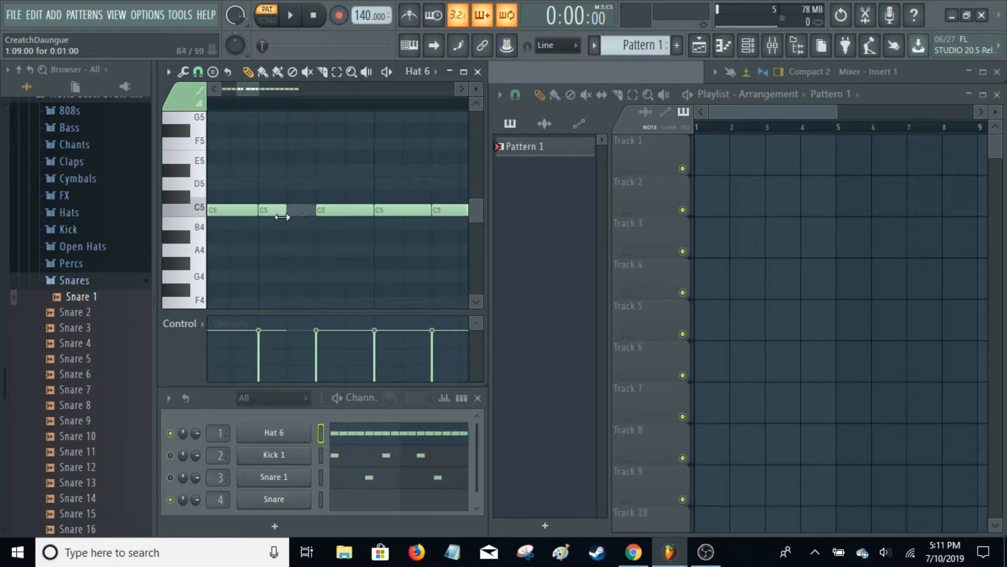
pyautogui.click(202, 75)
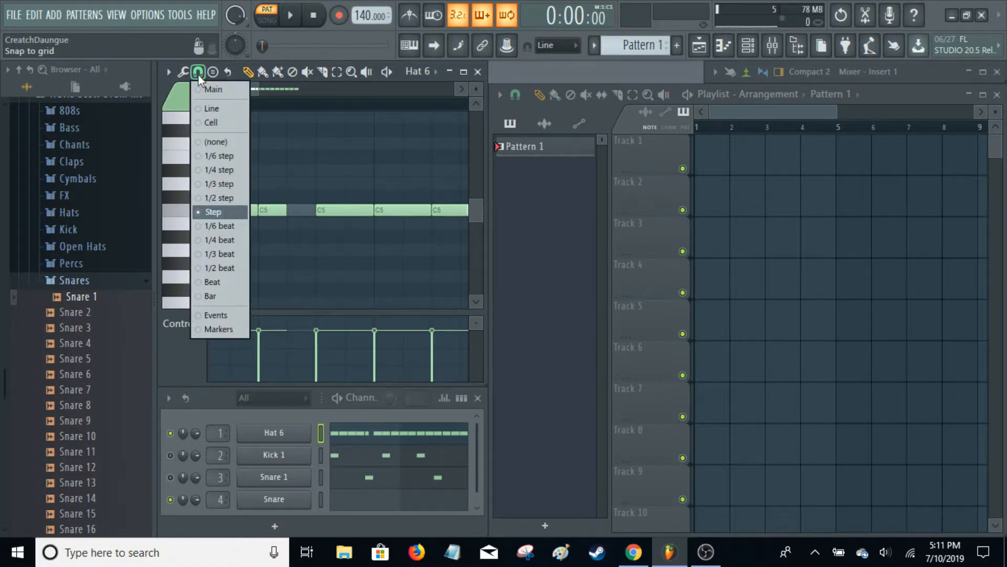
pyautogui.click(218, 198)
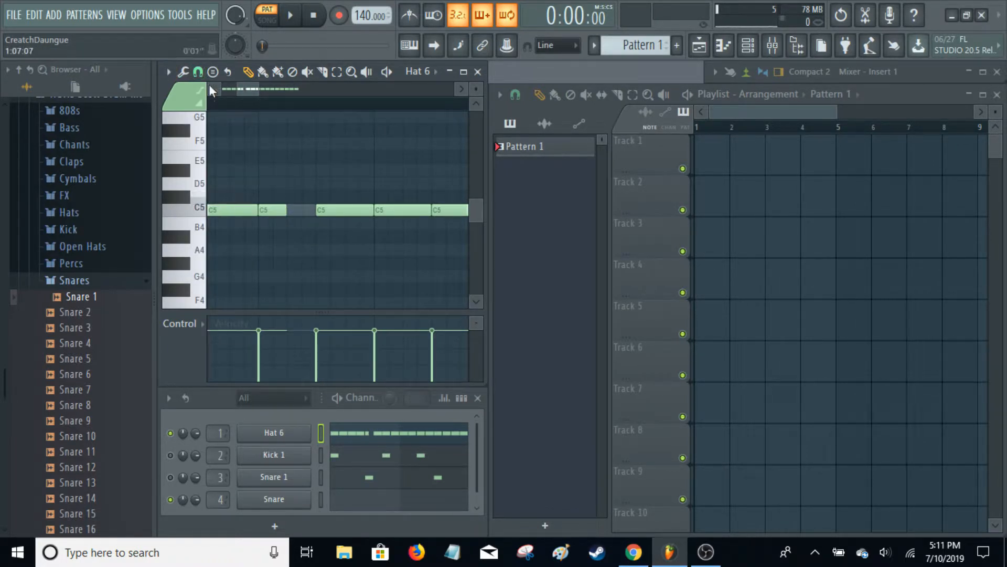
pyautogui.click(198, 74)
pyautogui.click(231, 198)
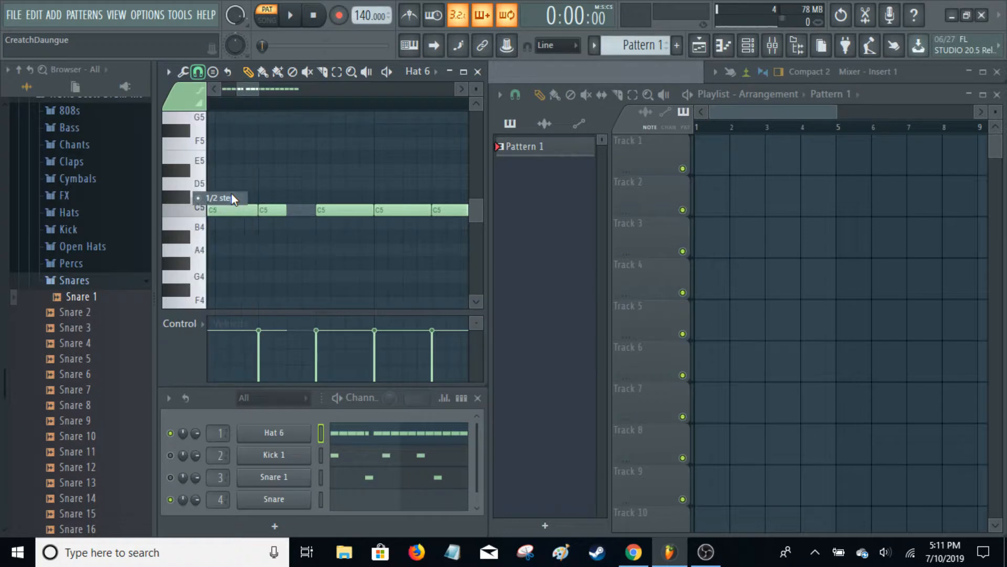
# Shorten the step 9 hat note to 1/2 step, add three 1/2-step C5 notes after it, and play the pattern
pyautogui.moveTo(288, 211); pyautogui.dragTo(274, 211)
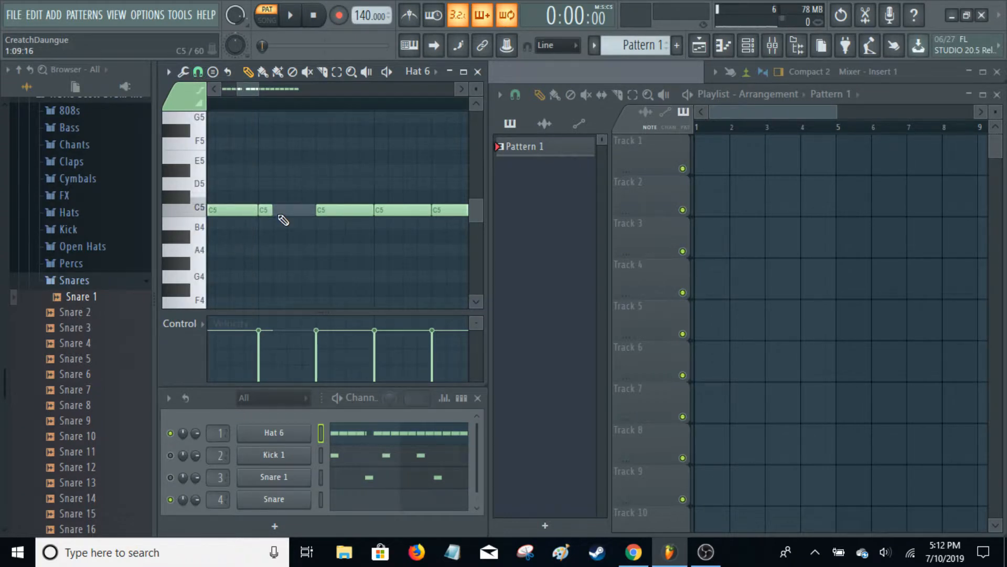
pyautogui.click(278, 212)
pyautogui.click(291, 212)
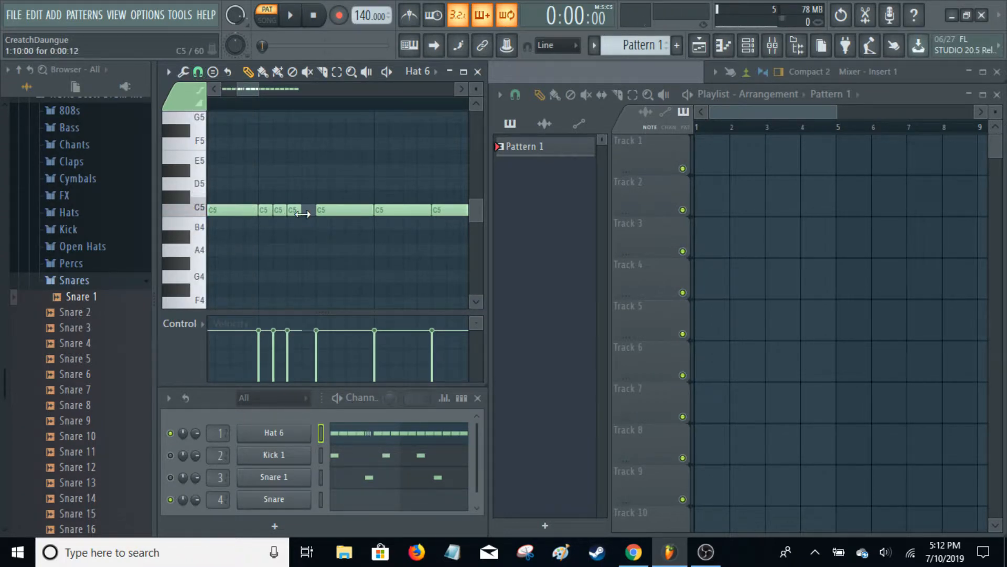
pyautogui.click(307, 211)
pyautogui.scroll(-4, 246, 94)
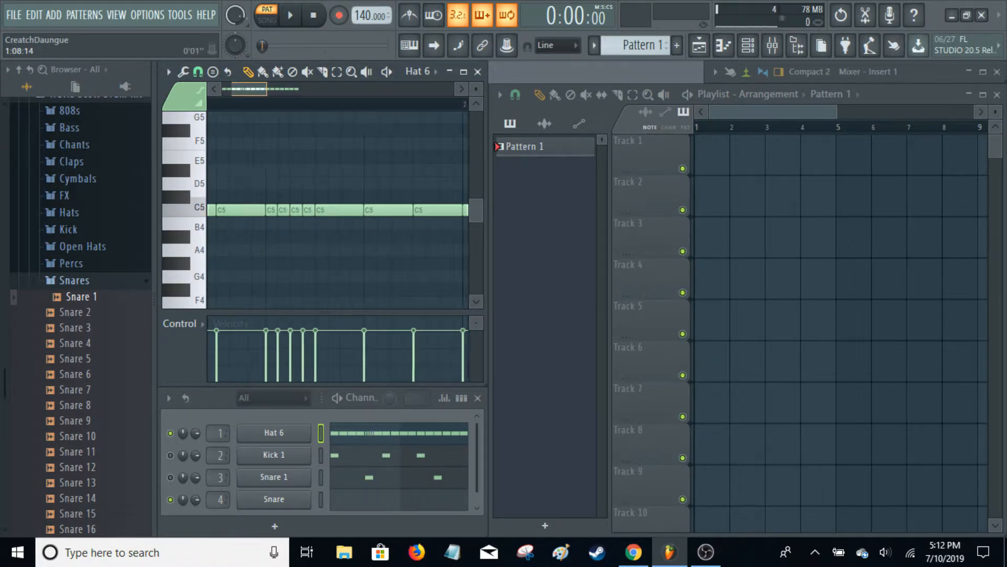
pyautogui.press('space')
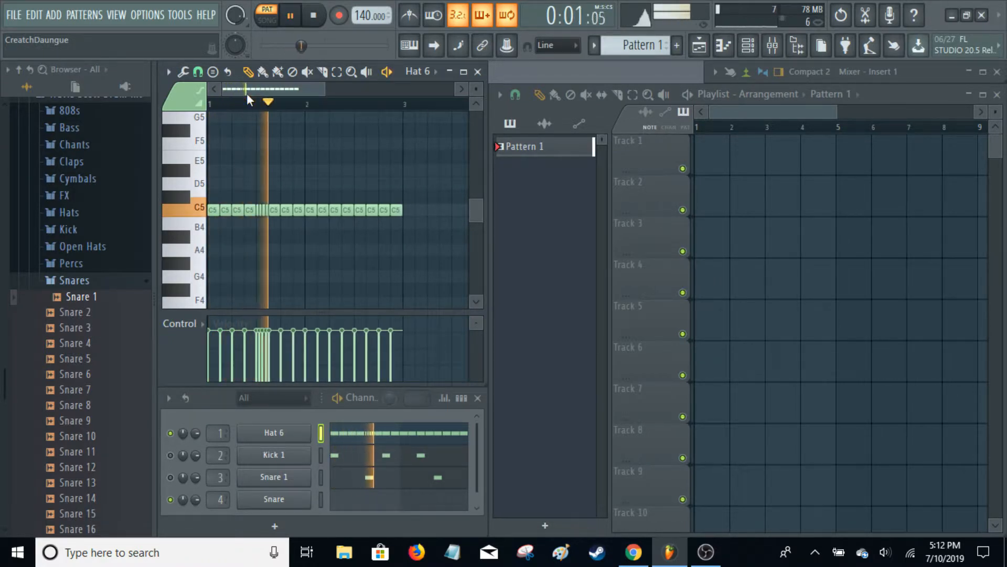
# Stop playback, shorten the C5 hat note at the start of bar 2 to 1/2 step, and set the grid snap to 1/4 step
pyautogui.press('space')
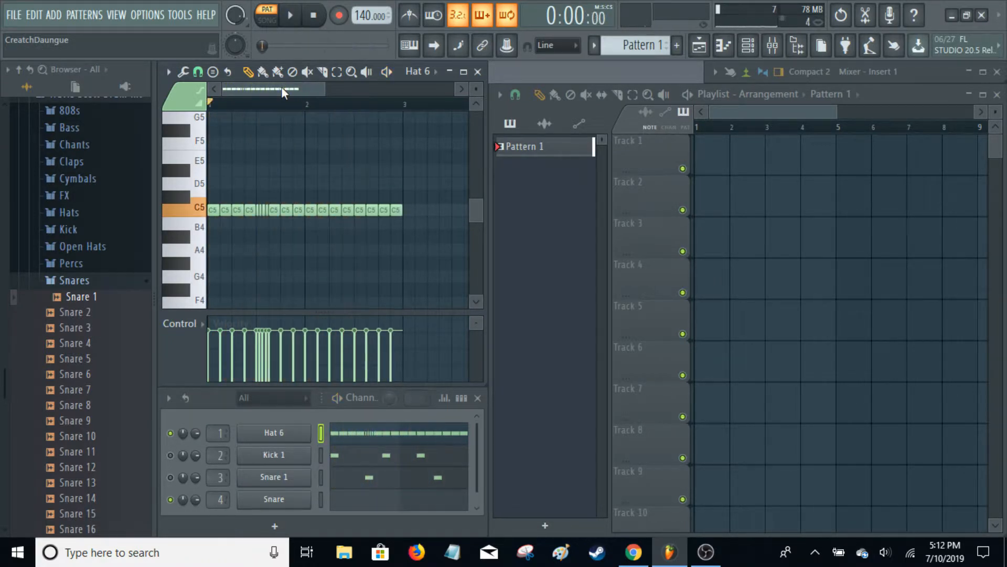
pyautogui.scroll(3, 281, 86)
pyautogui.moveTo(280, 88); pyautogui.dragTo(268, 114)
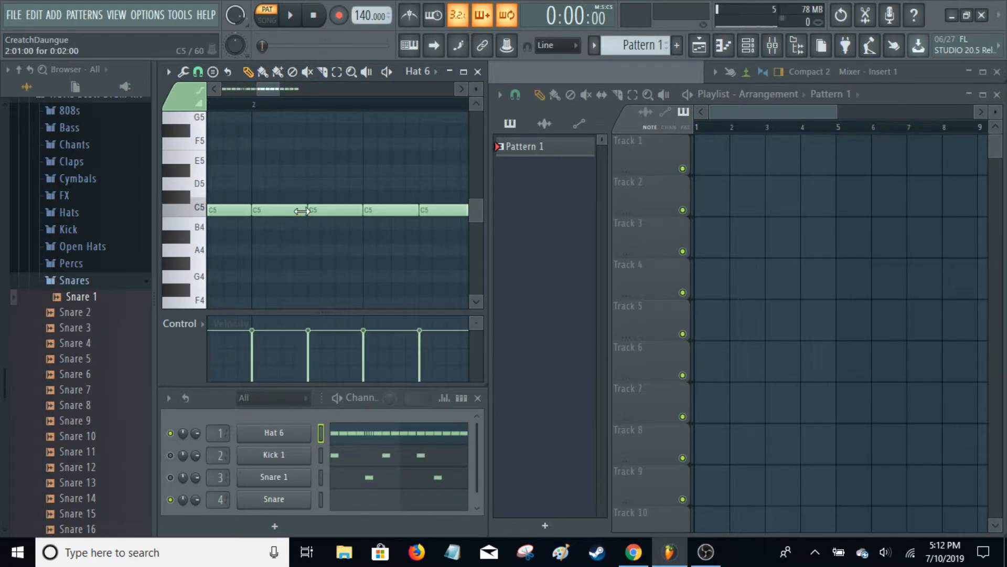
pyautogui.moveTo(302, 210); pyautogui.dragTo(265, 211)
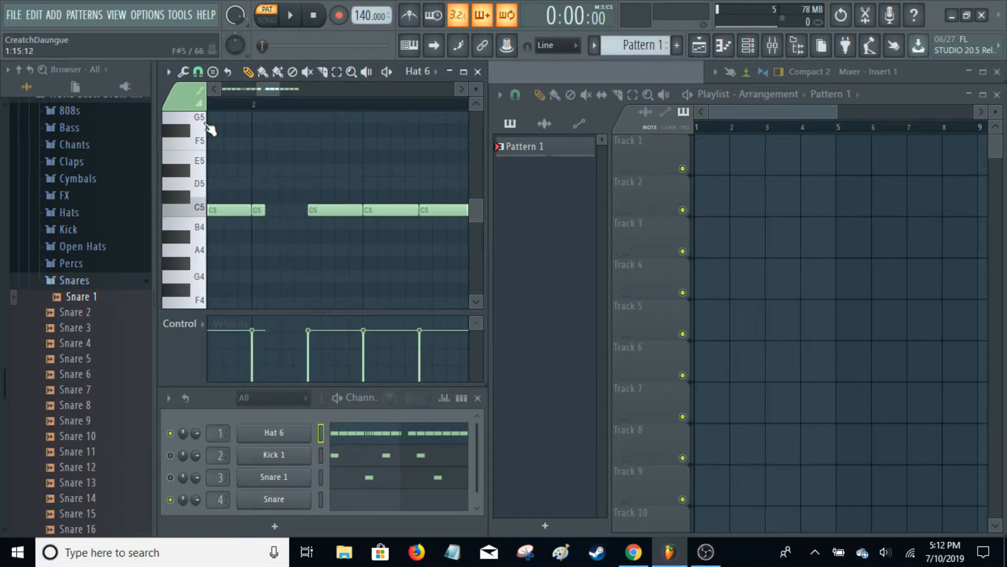
pyautogui.click(199, 73)
pyautogui.click(224, 169)
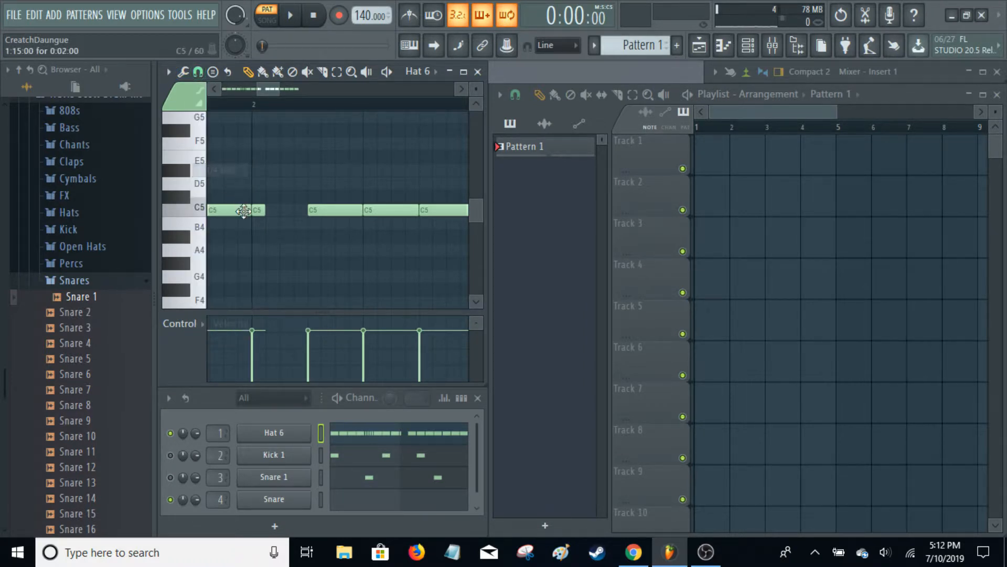
# Shorten the opening C5 note of bar 2 to 1/4 step, add three 1/4-step C5 notes after it, and place a 1/2-step C5 on step 2
pyautogui.click(261, 210)
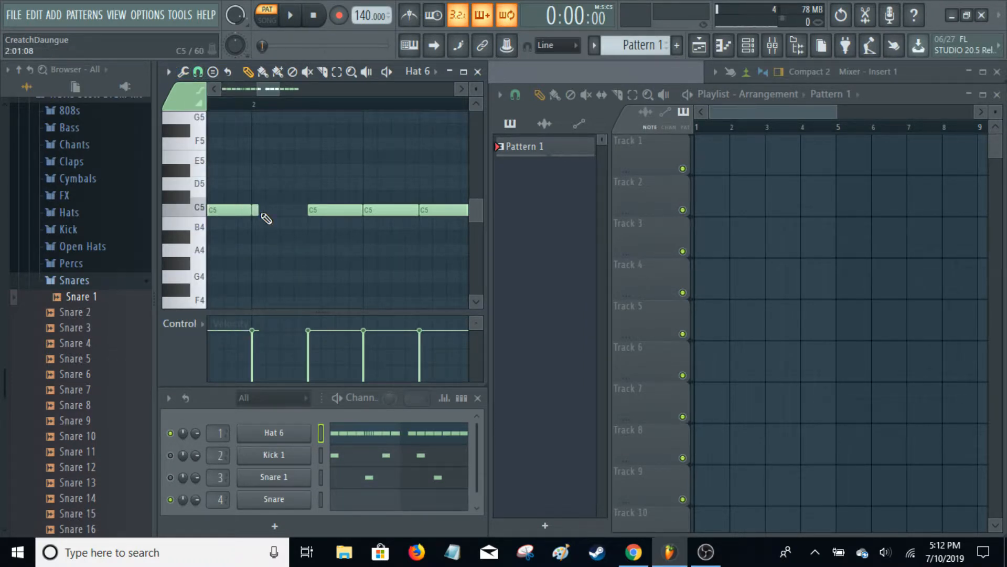
pyautogui.click(269, 210)
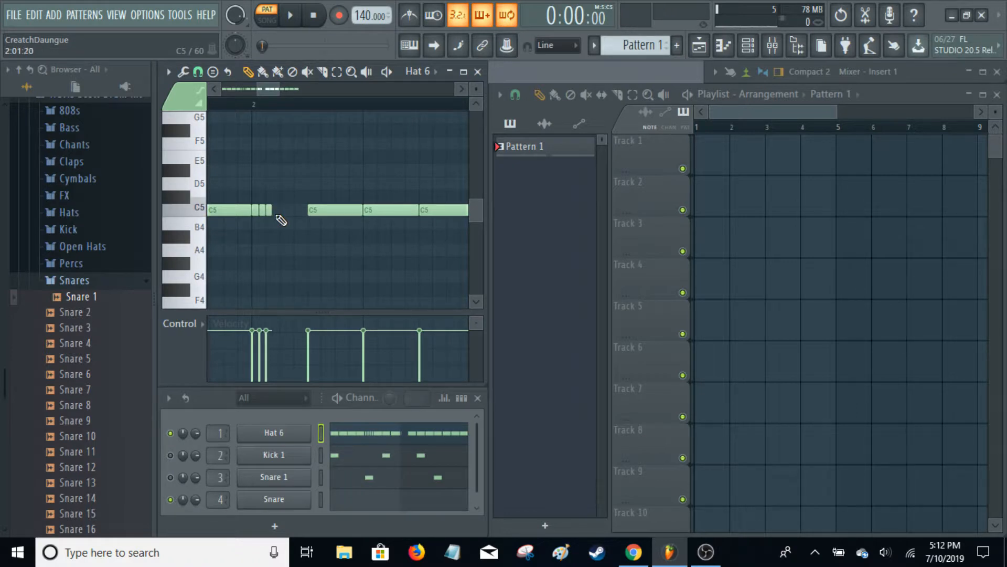
pyautogui.click(275, 210)
pyautogui.click(283, 211)
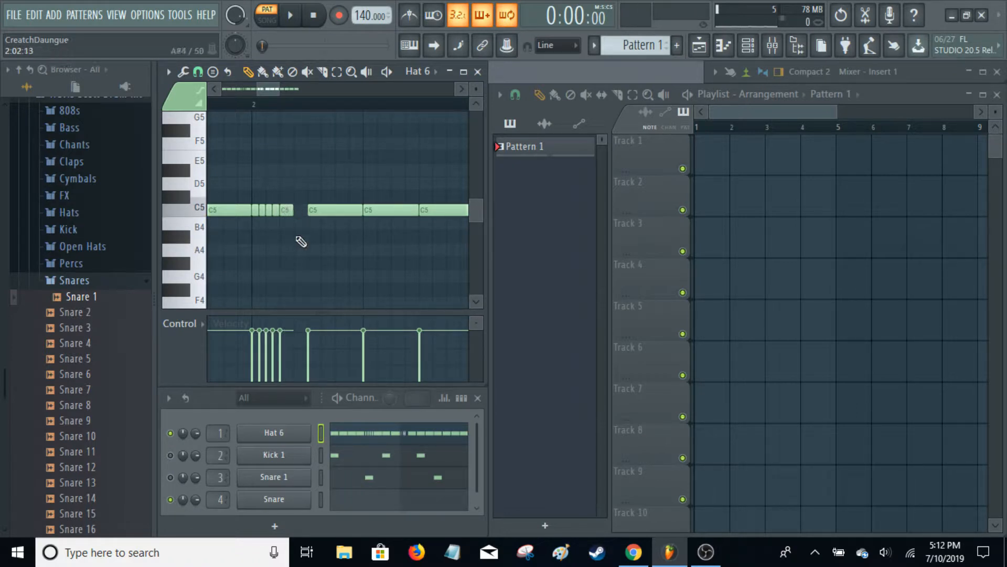
# Set the grid snap to 1/2 step, extend the C5 note on step 2 of bar 2 to one step, and play the pattern
pyautogui.click(198, 72)
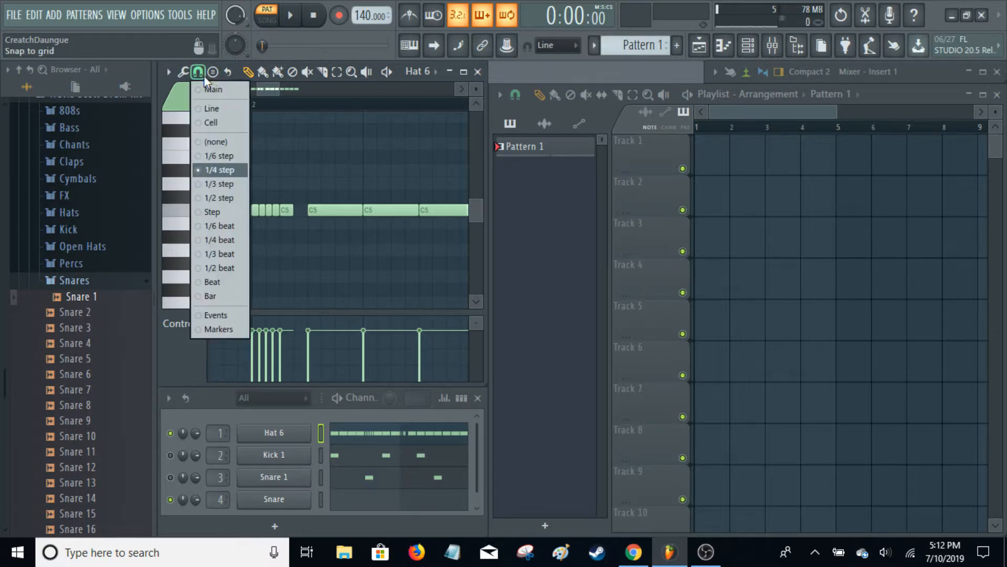
pyautogui.click(225, 197)
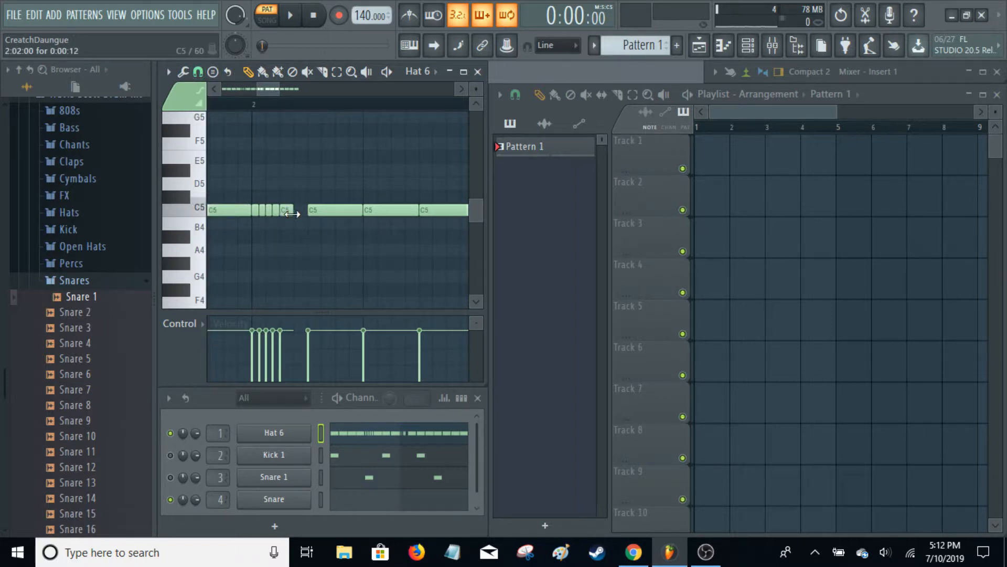
pyautogui.moveTo(292, 213); pyautogui.dragTo(307, 214)
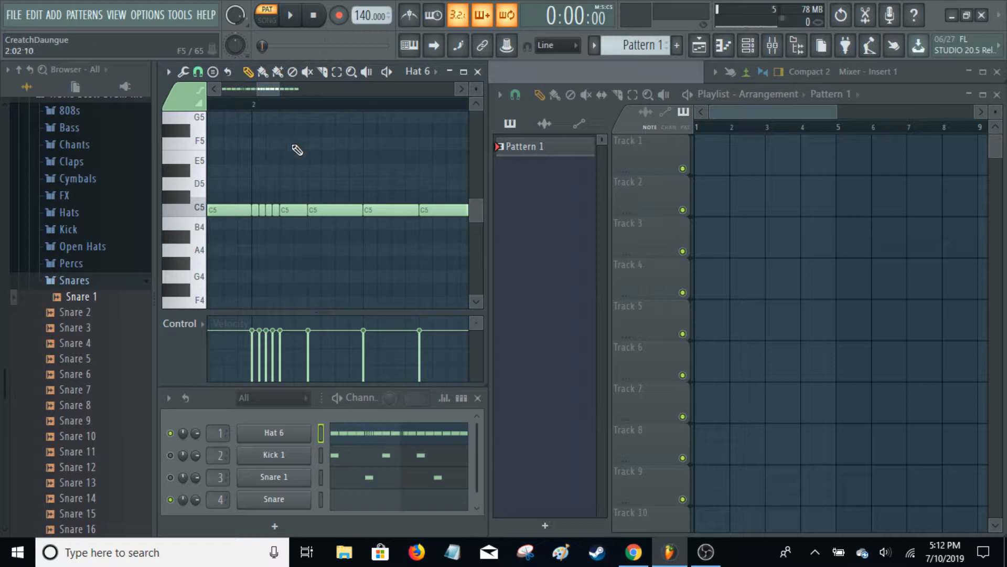
pyautogui.press('space')
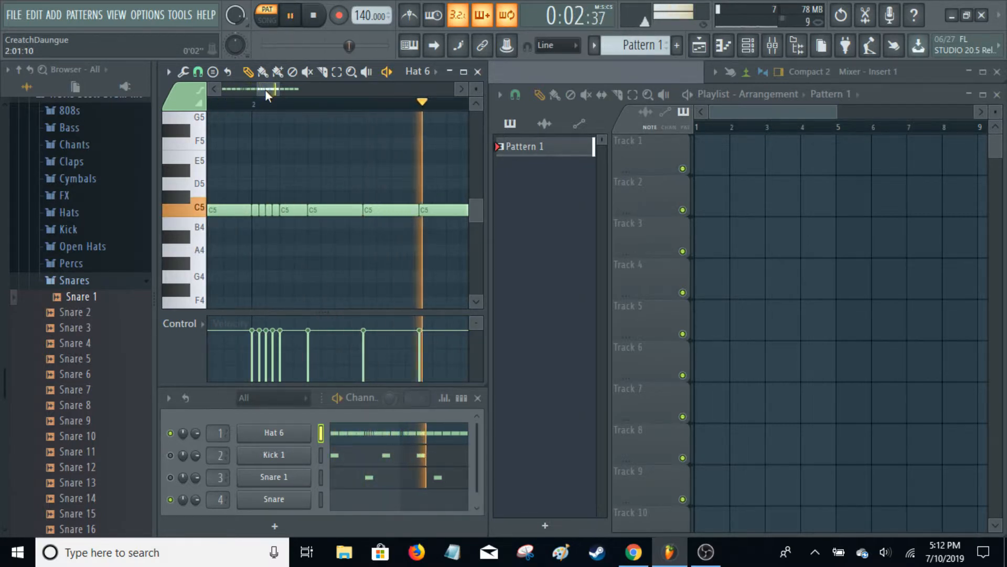
pyautogui.scroll(-2, 265, 90)
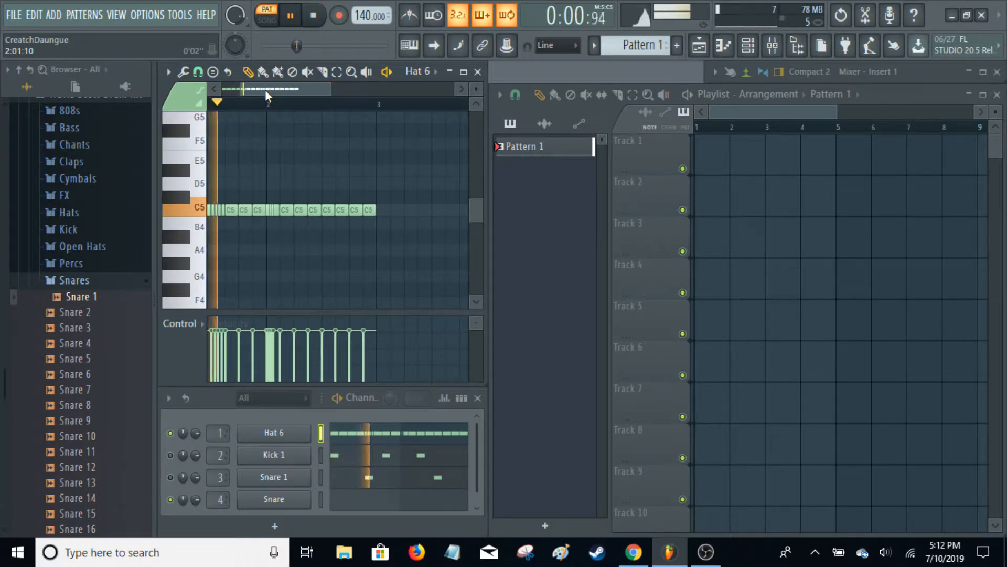
pyautogui.press('space')
# Shorten the C5 hat note on step 9 of bar 2 to 1/2 step
pyautogui.scroll(4, 274, 86)
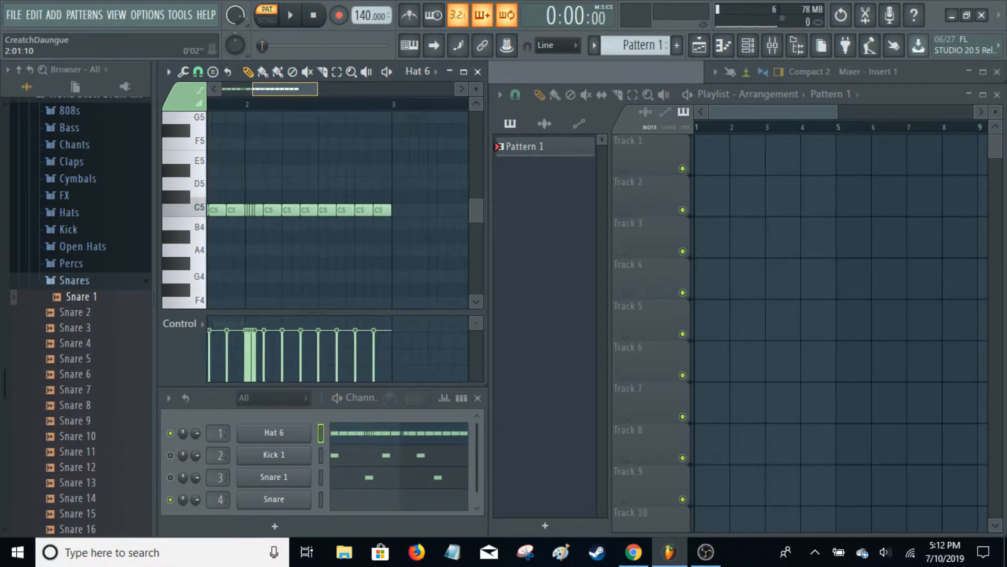
pyautogui.scroll(2, 283, 89)
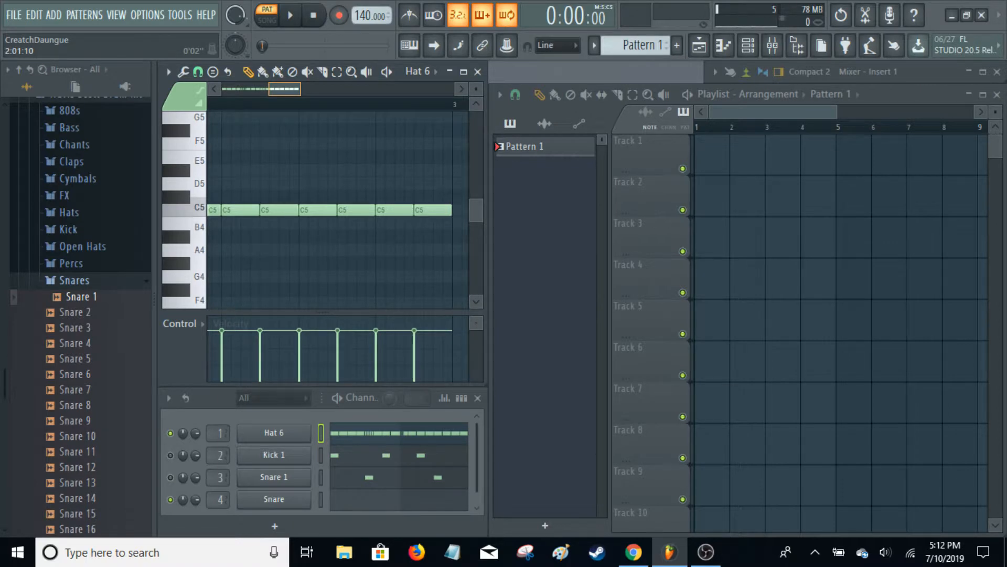
pyautogui.scroll(-2, 288, 90)
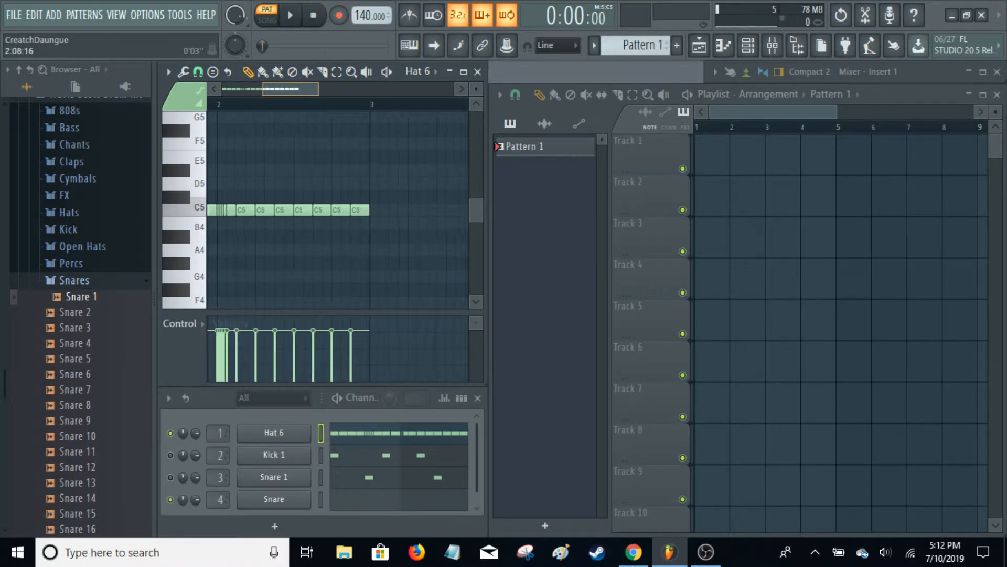
pyautogui.scroll(2, 288, 90)
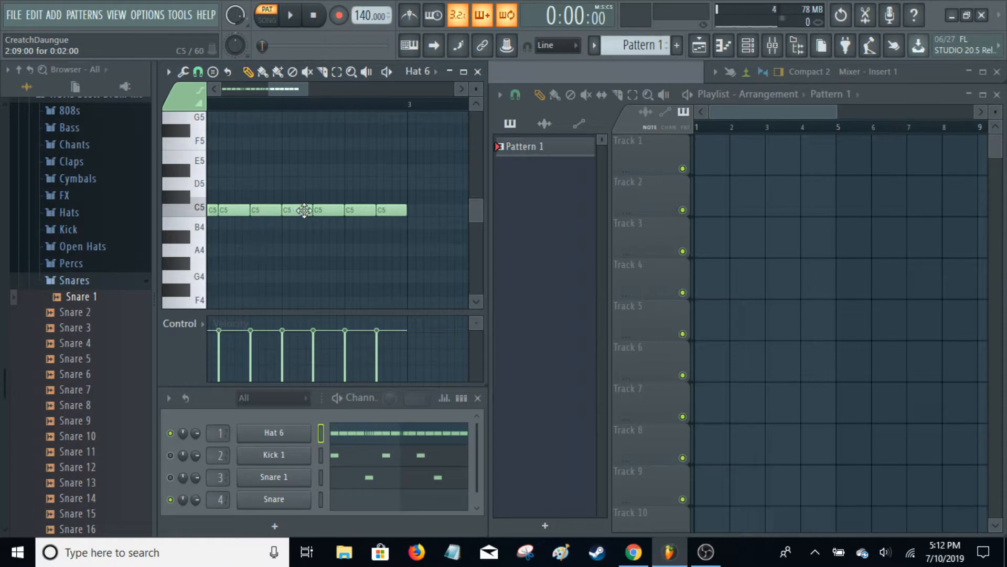
pyautogui.moveTo(310, 212); pyautogui.dragTo(285, 213)
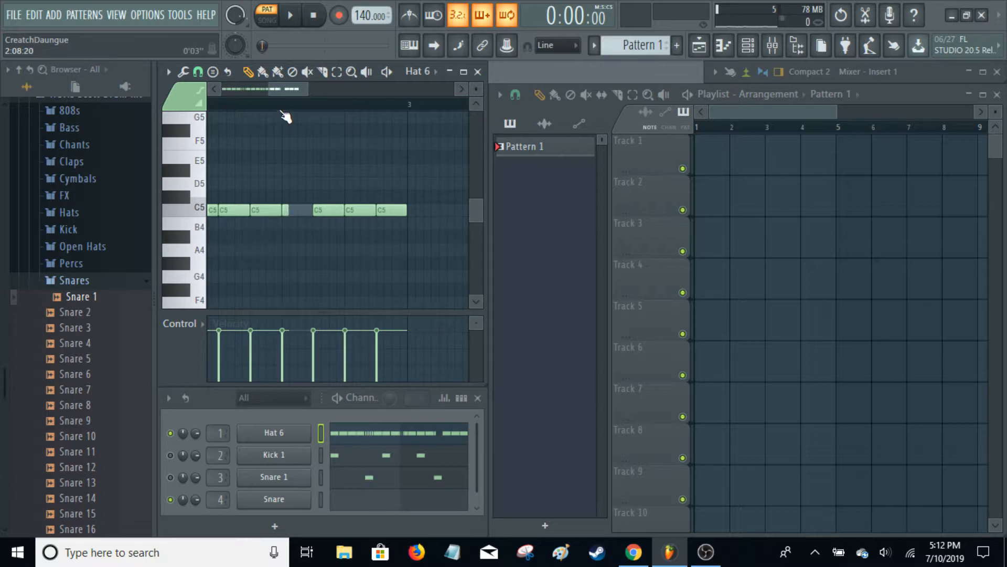
# Add descending 1/2-step hat notes B4, A#4 and A4 after the step 9 note in bar 2 and play the pattern
pyautogui.moveTo(290, 92); pyautogui.dragTo(282, 118)
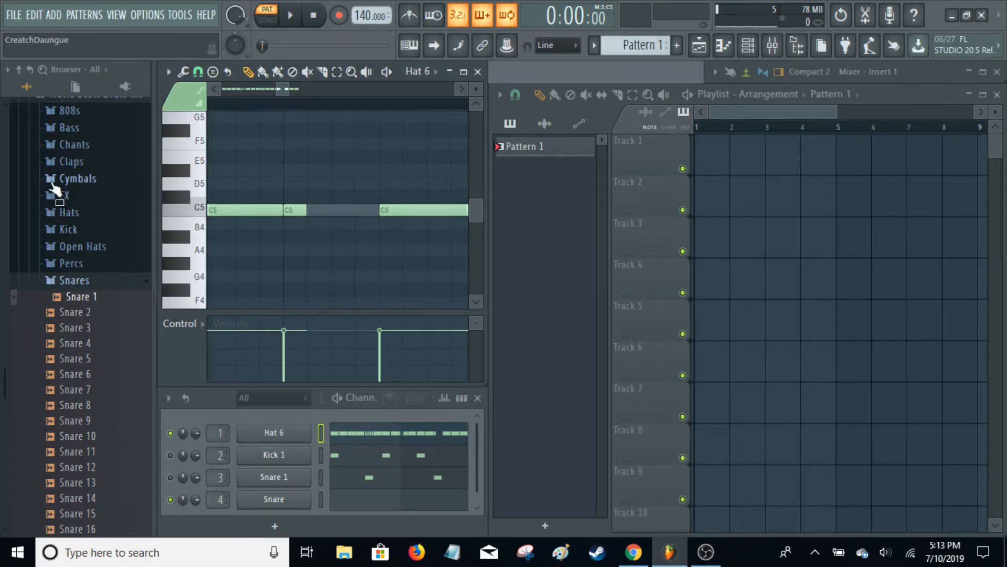
pyautogui.click(314, 226)
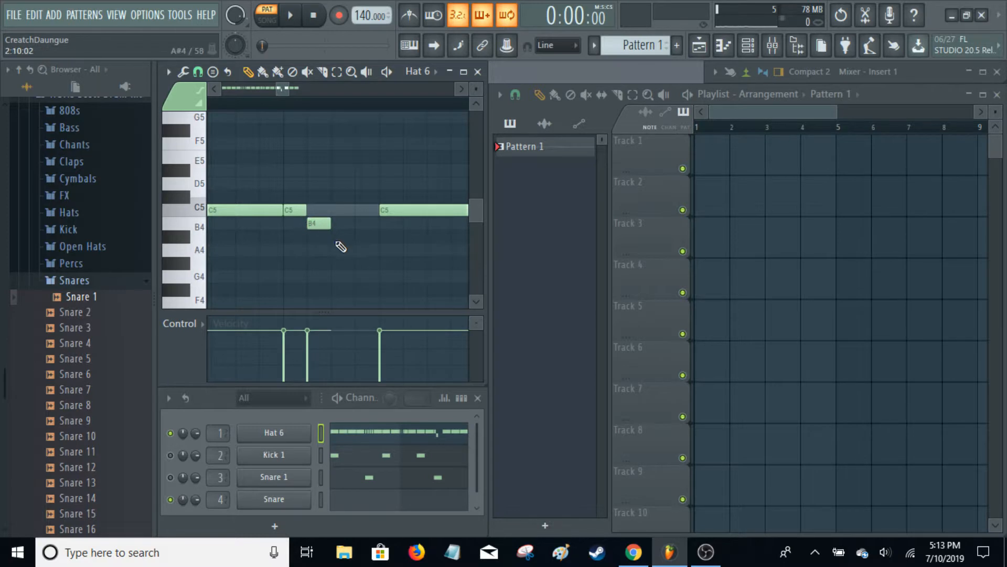
pyautogui.click(336, 238)
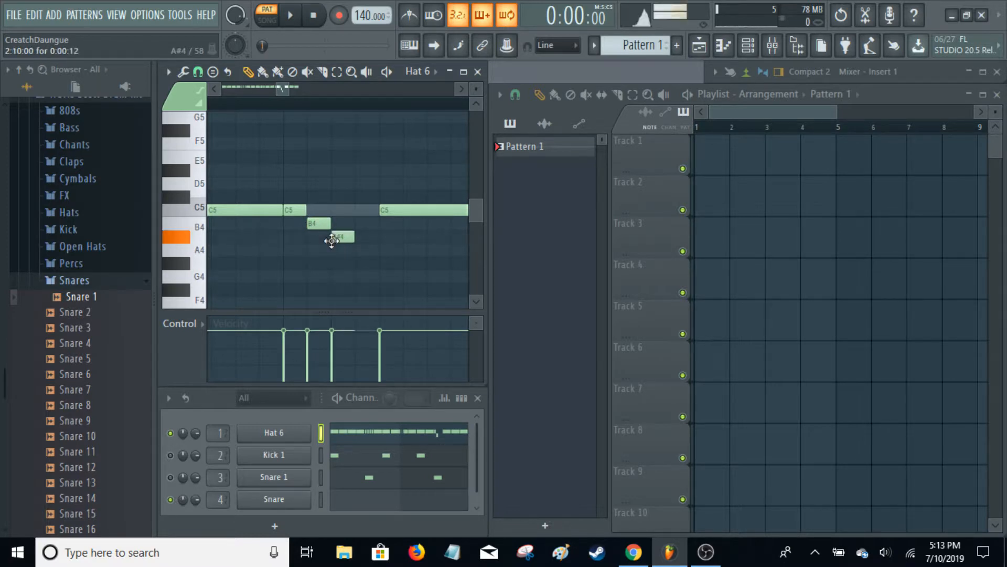
pyautogui.click(358, 251)
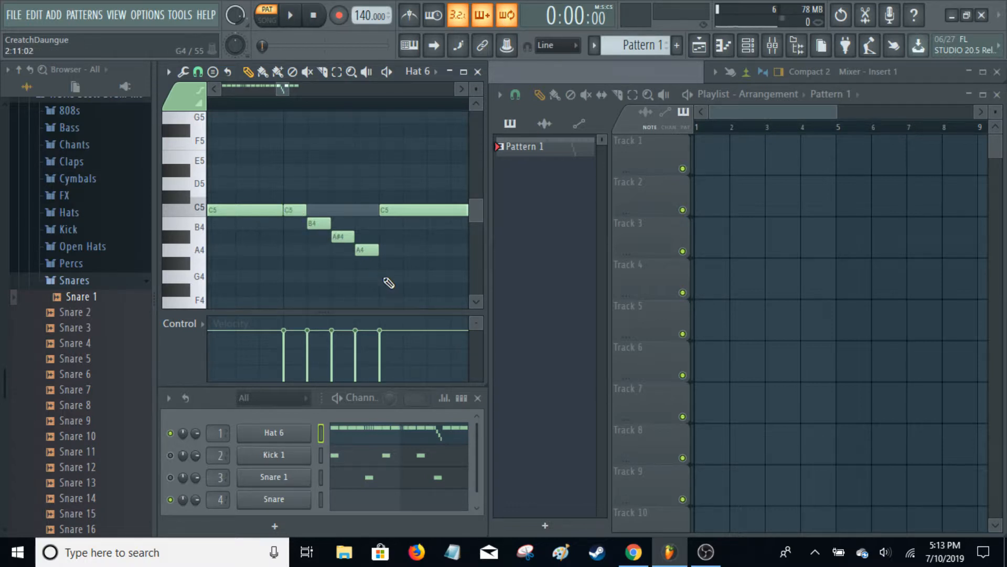
pyautogui.scroll(-6, 281, 90)
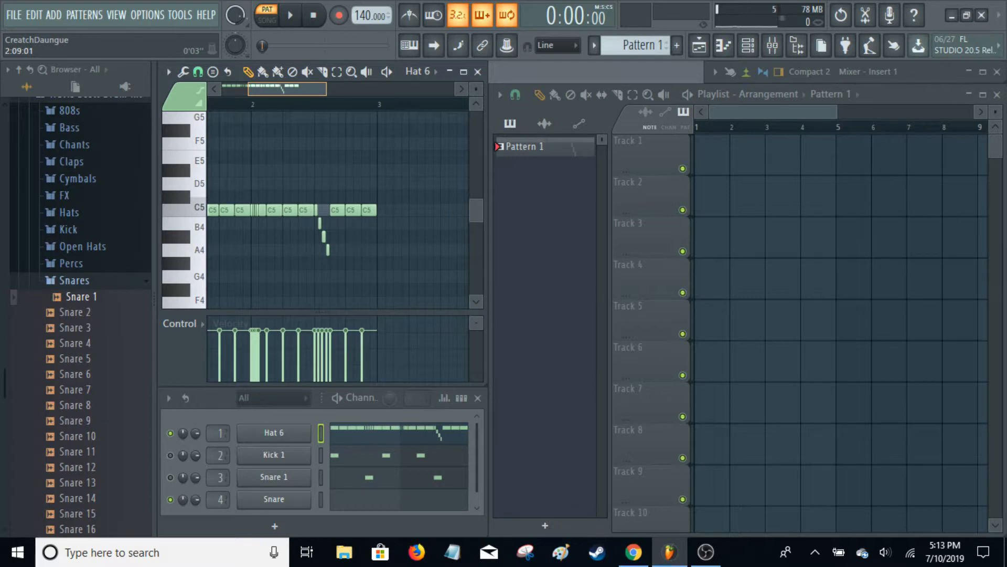
pyautogui.press('space')
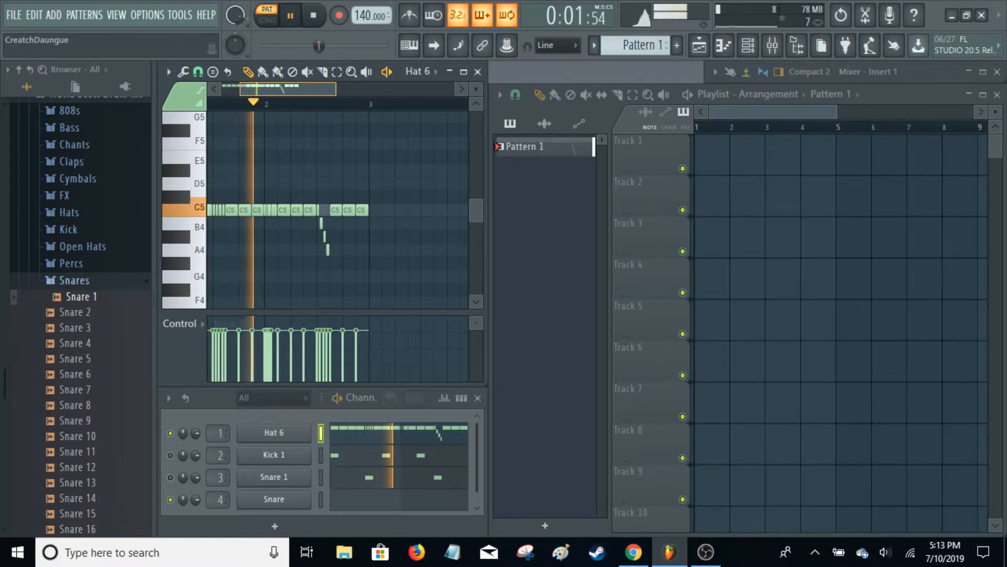
pyautogui.press('space')
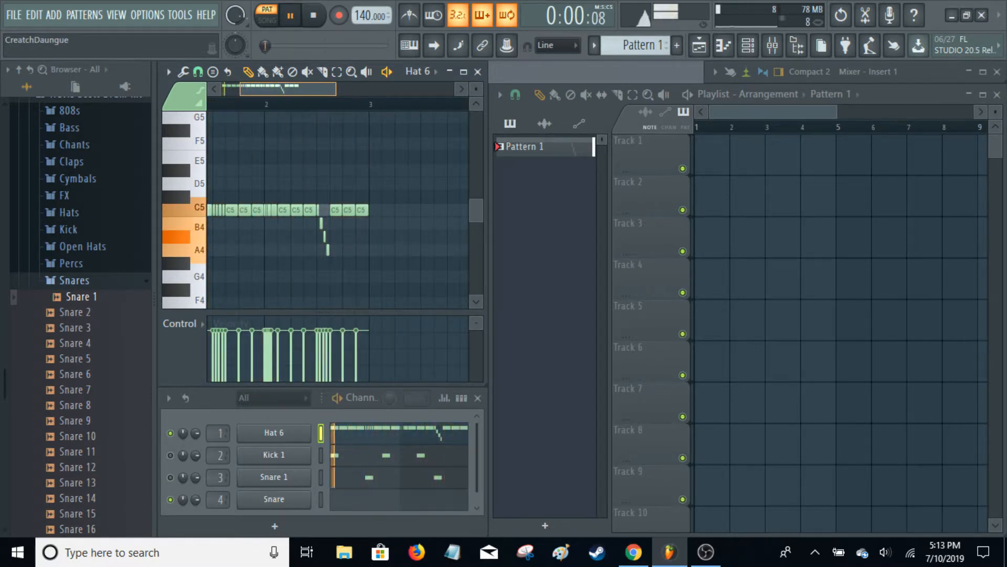
# Shorten the C5 note on step 15 of bar 2 to 1/2 step, add rising 1/2-step notes C#5, D5 and D#5, and play the pattern
pyautogui.scroll(5, 280, 239)
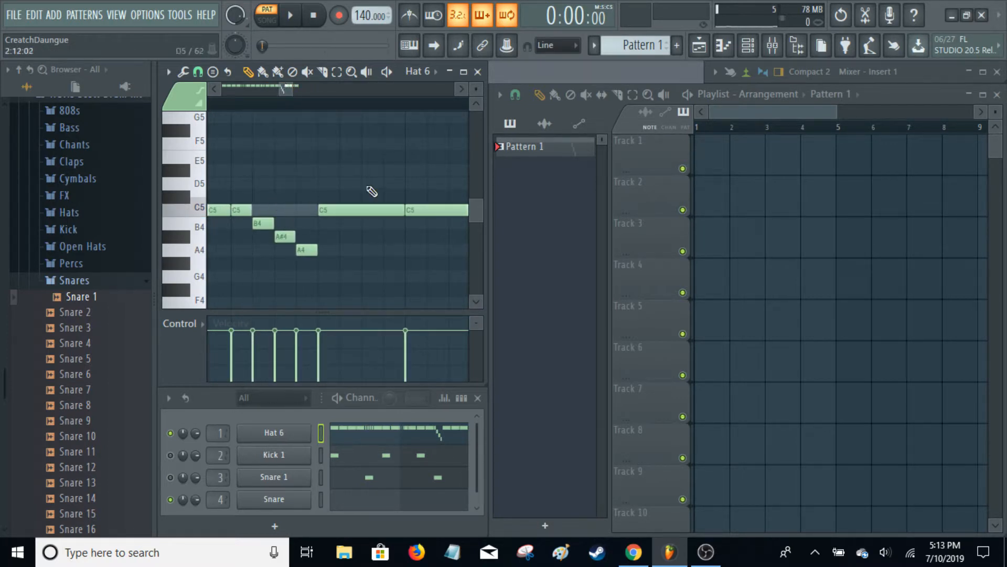
pyautogui.moveTo(291, 89); pyautogui.dragTo(310, 90)
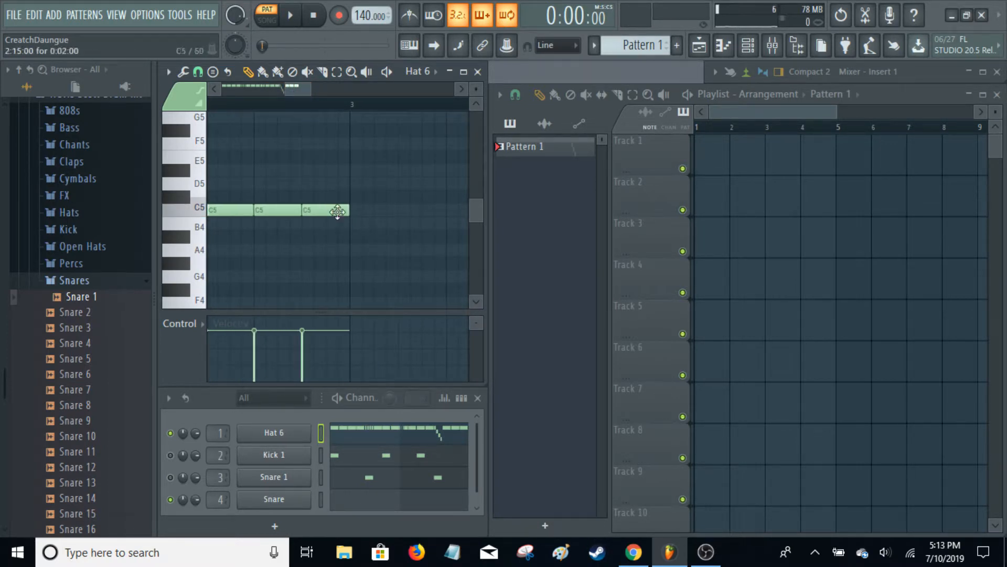
pyautogui.moveTo(349, 210); pyautogui.dragTo(310, 218)
pyautogui.click(321, 198)
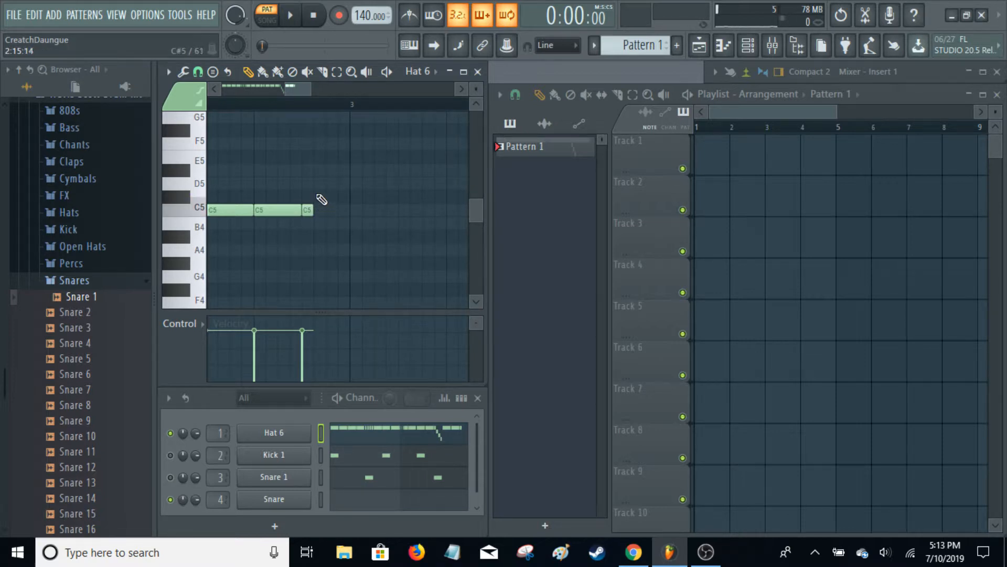
pyautogui.click(331, 185)
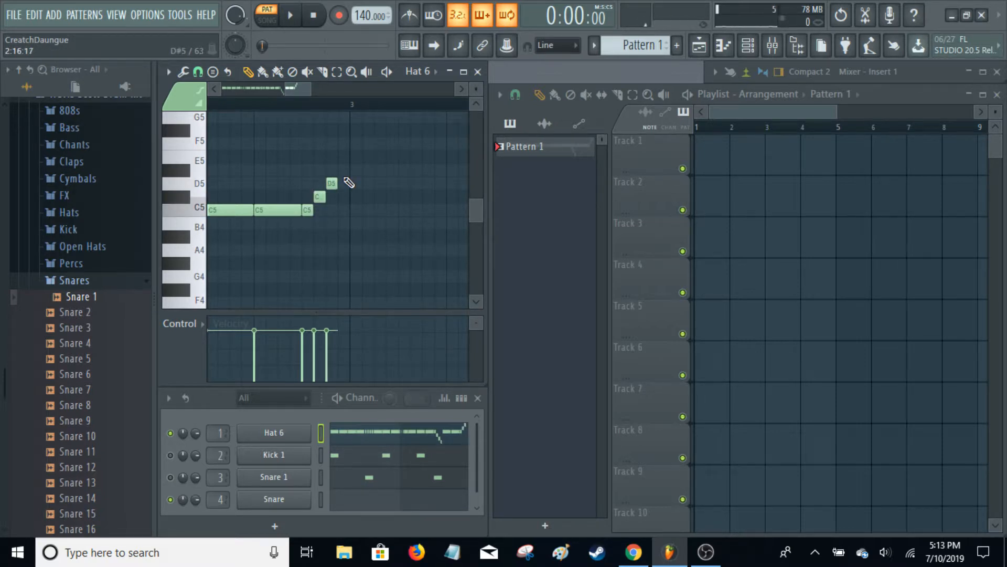
pyautogui.moveTo(342, 157); pyautogui.dragTo(345, 172)
pyautogui.scroll(-2, 297, 87)
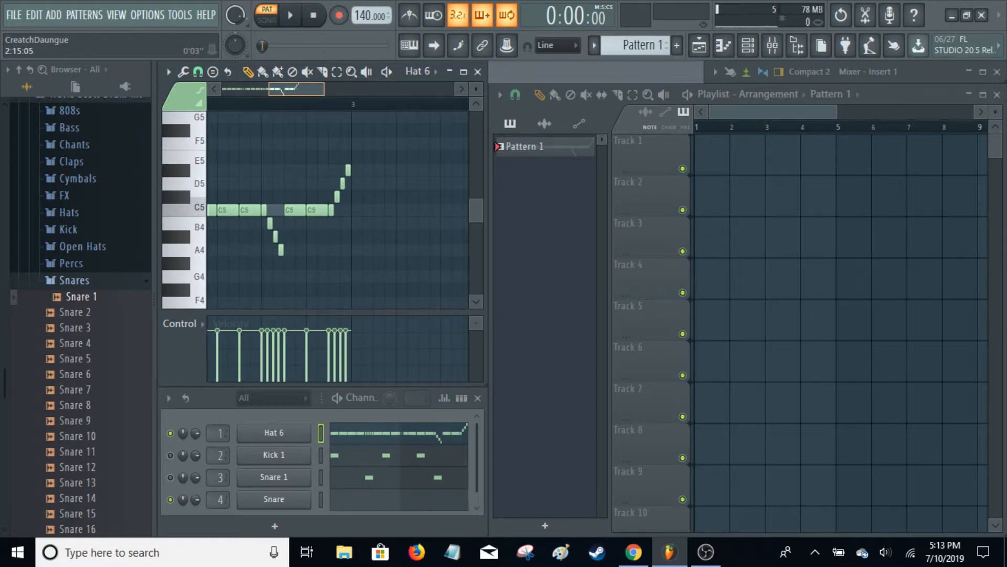
pyautogui.press('space')
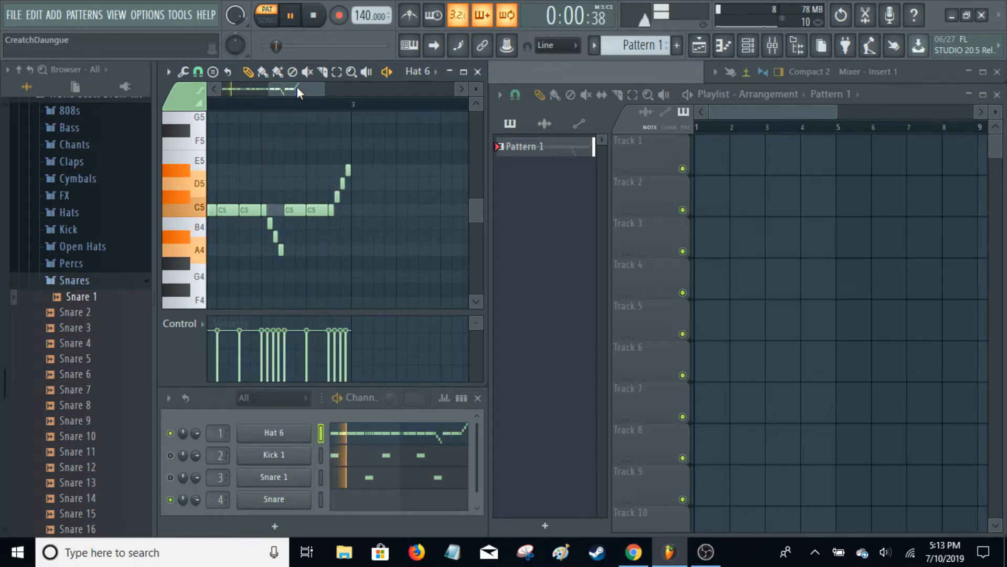
pyautogui.press('space')
# Draw a descending velocity ramp over the bar 1 hat notes from step 9 to step 11 and play the pattern
pyautogui.scroll(-3, 297, 87)
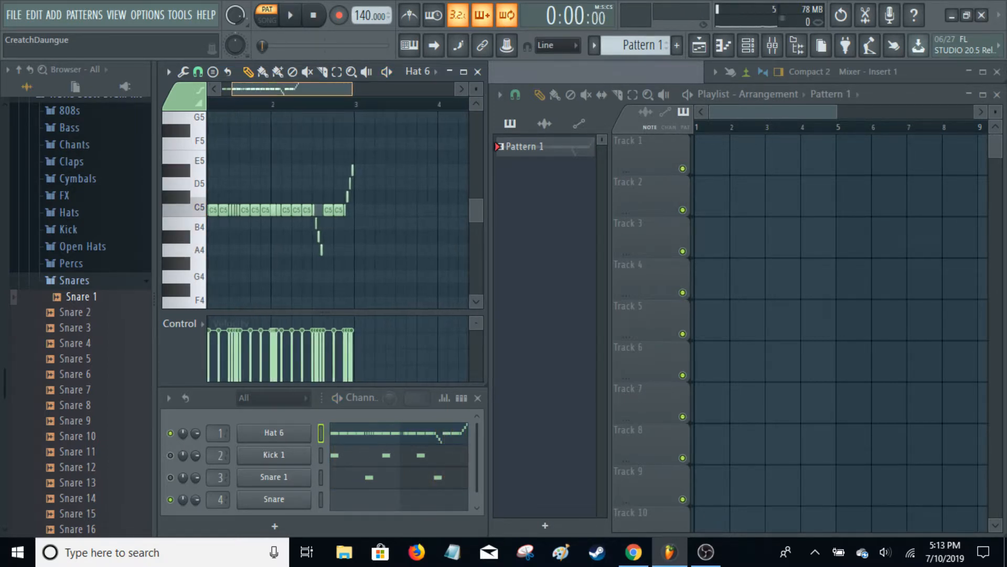
pyautogui.scroll(5, 298, 89)
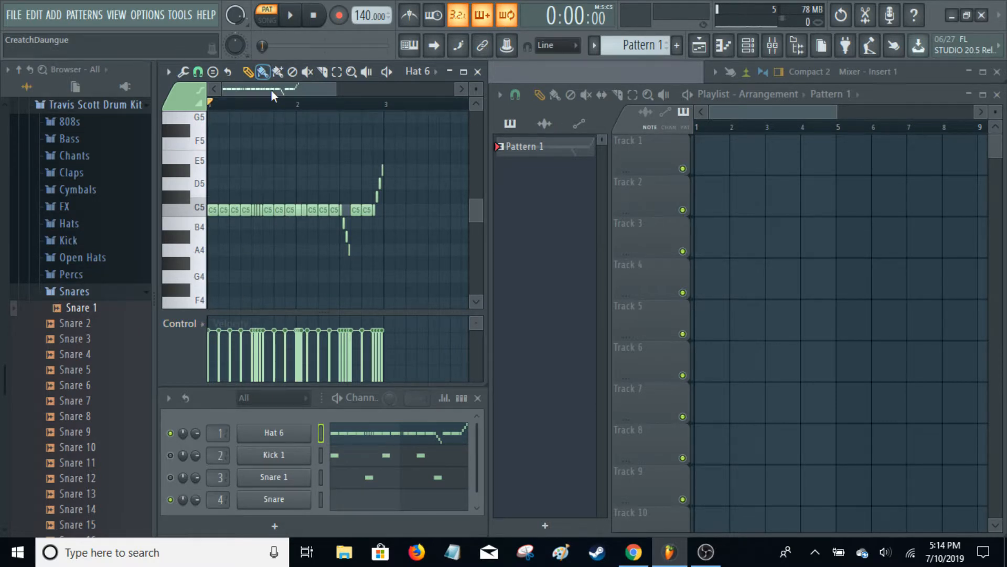
pyautogui.scroll(5, 272, 95)
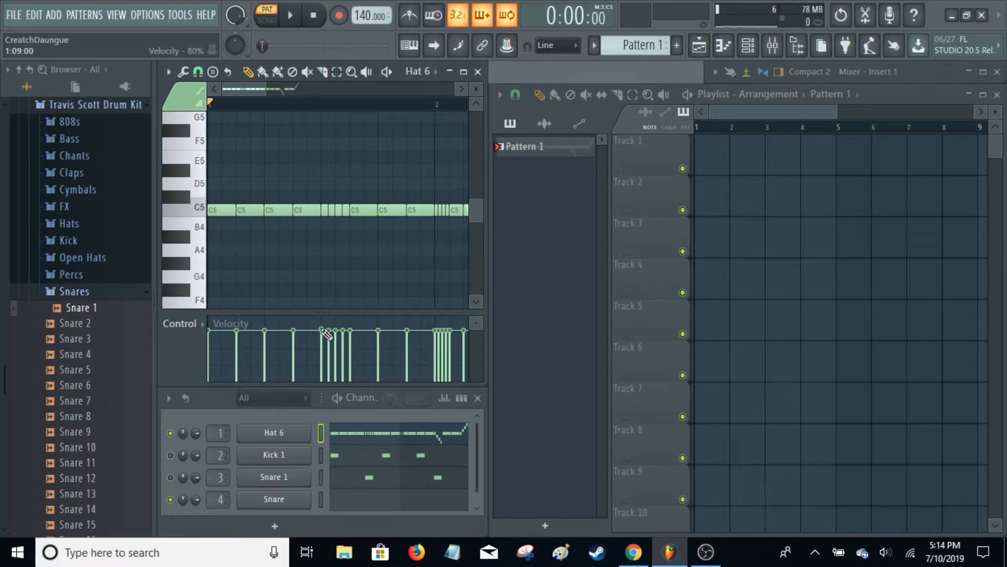
pyautogui.moveTo(323, 330); pyautogui.dragTo(354, 366)
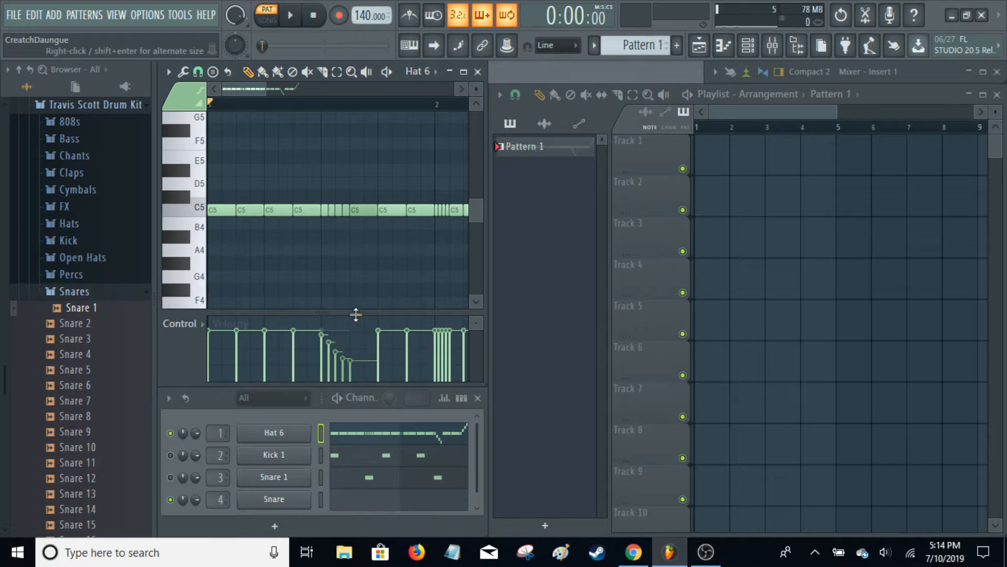
pyautogui.press('space')
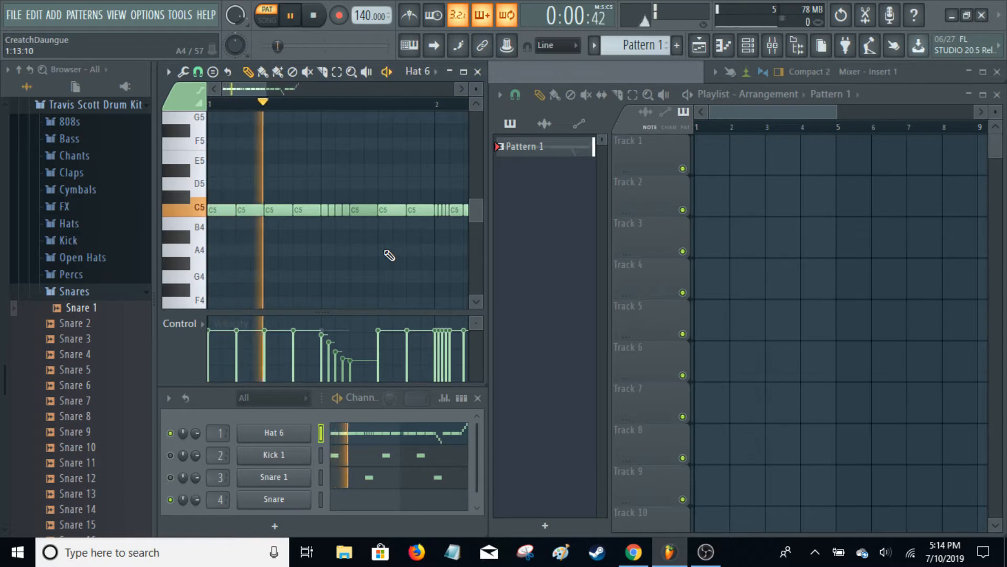
# Lower the velocities of the hat notes on step 15 of bar 1 and step 5 of bar 2, and play the pattern
pyautogui.press('space')
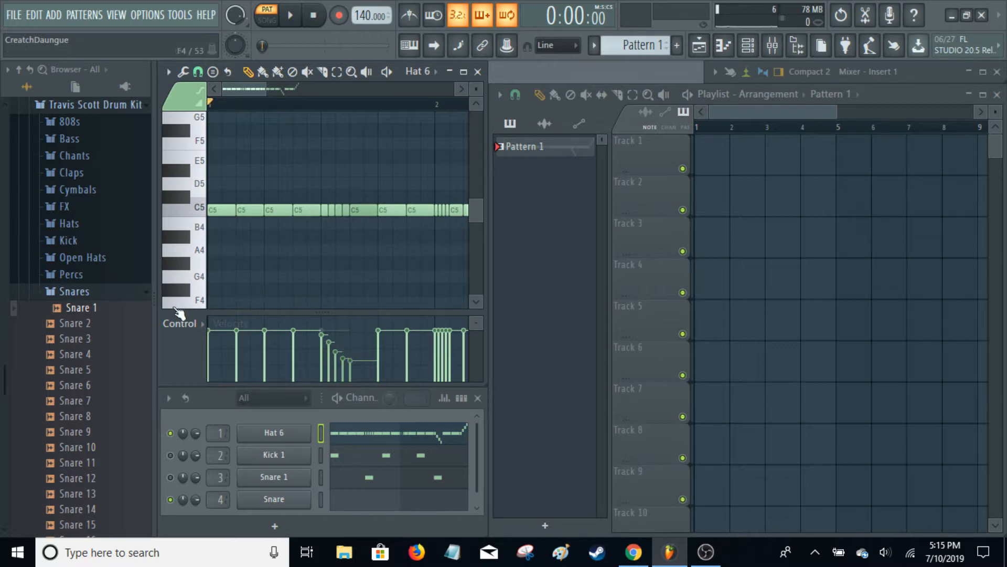
pyautogui.moveTo(242, 95)
pyautogui.mouseDown()
pyautogui.moveTo(242, 79)
pyautogui.moveTo(242, 95)
pyautogui.mouseUp()
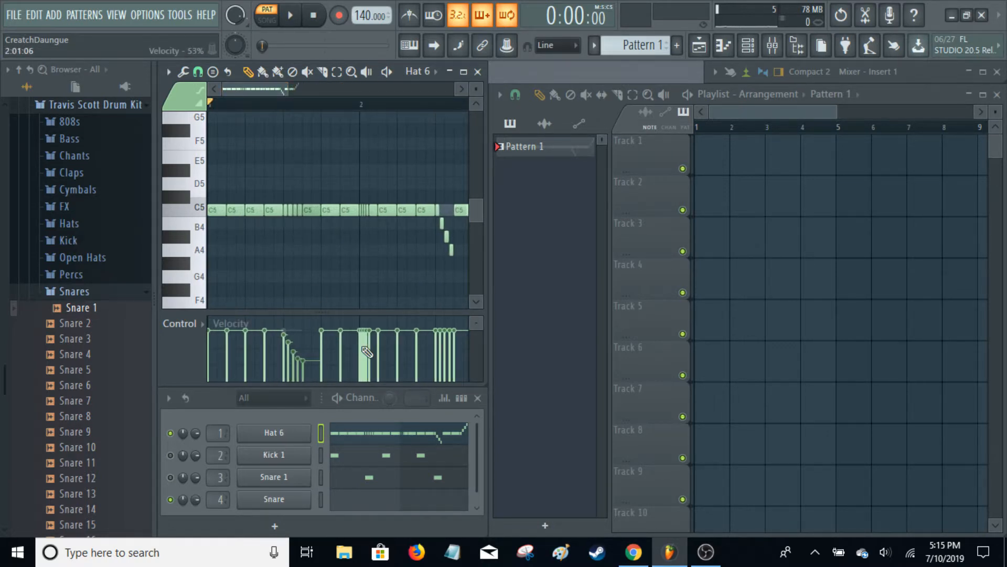
pyautogui.click(340, 348)
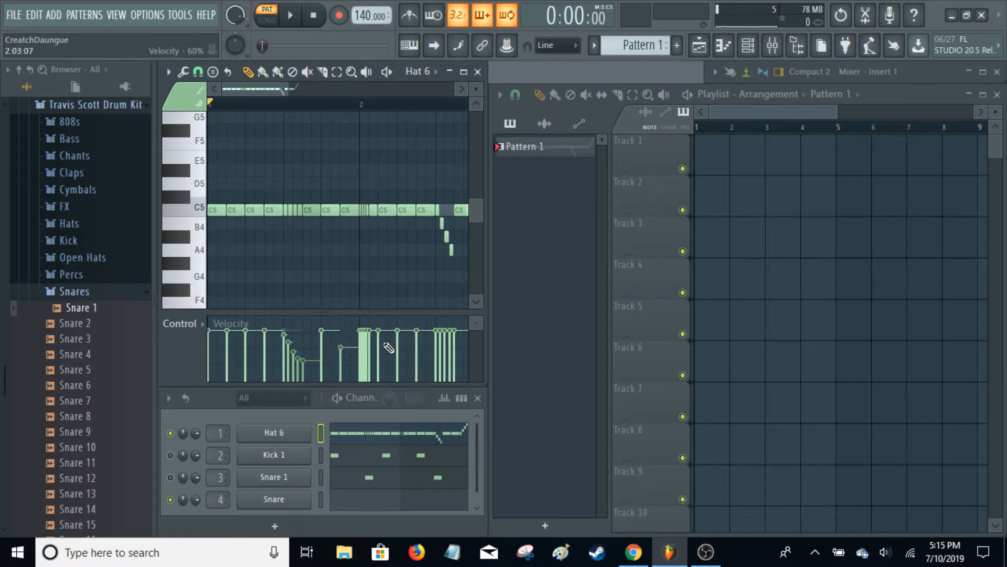
pyautogui.click(398, 351)
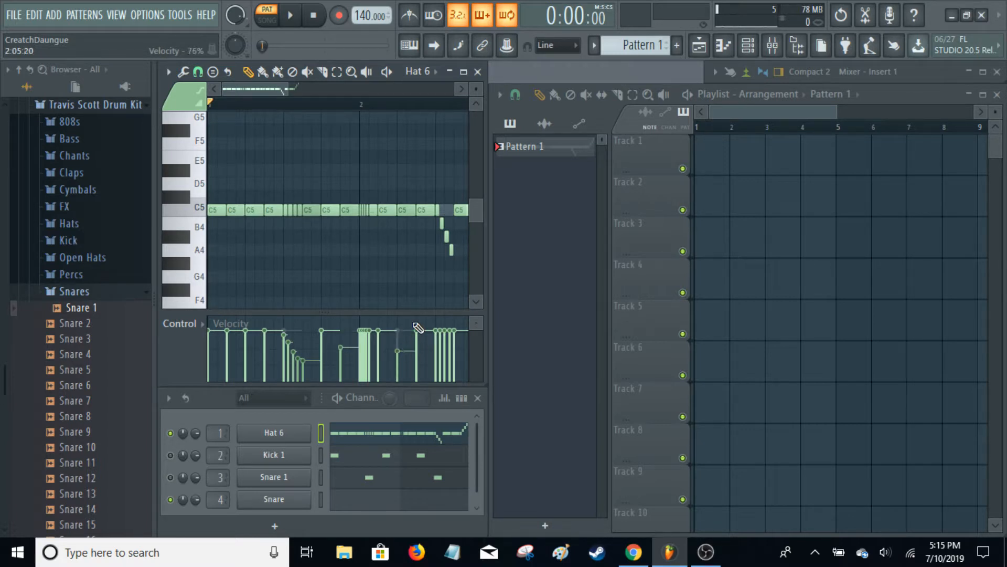
pyautogui.press('space')
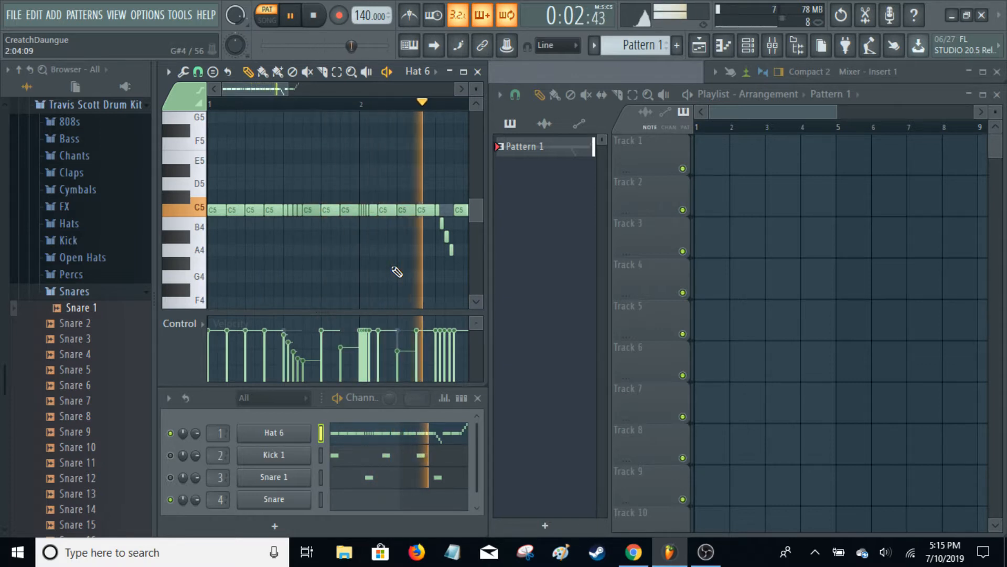
pyautogui.press('space')
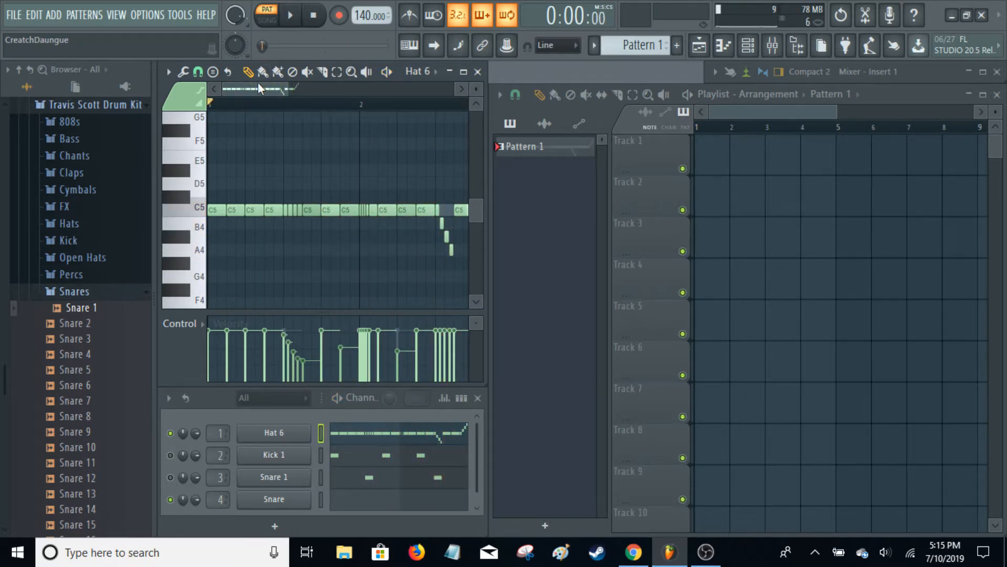
# Show both bars of the hat pattern and switch the piano roll's event lane to note pan
pyautogui.scroll(-5, 257, 84)
pyautogui.scroll(2, 257, 84)
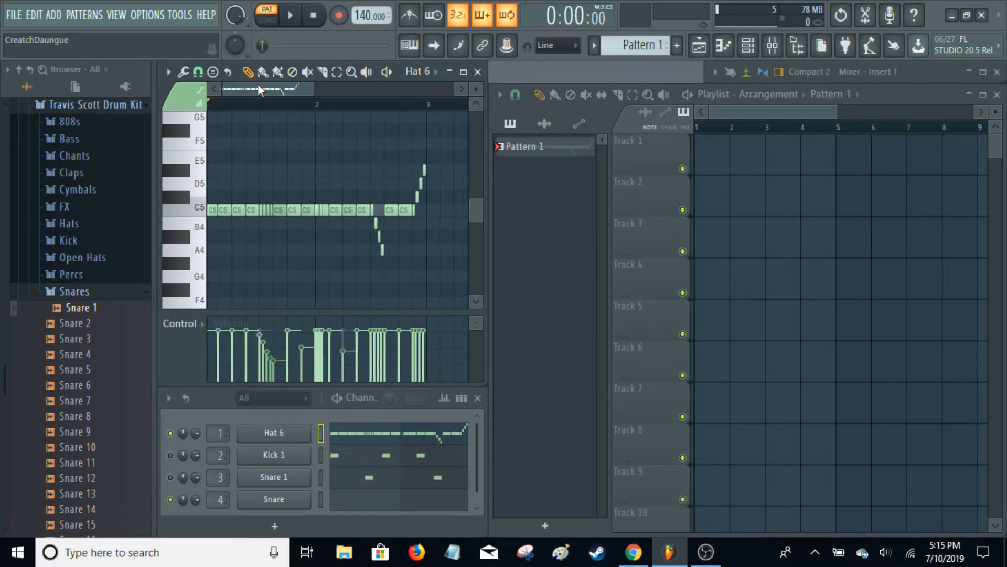
pyautogui.moveTo(314, 89); pyautogui.dragTo(324, 89)
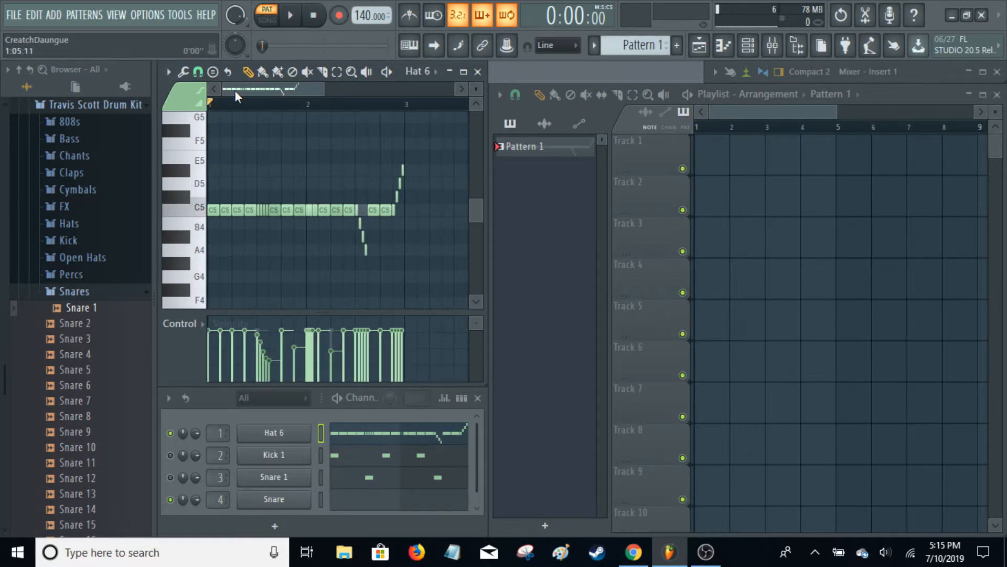
pyautogui.click(200, 324)
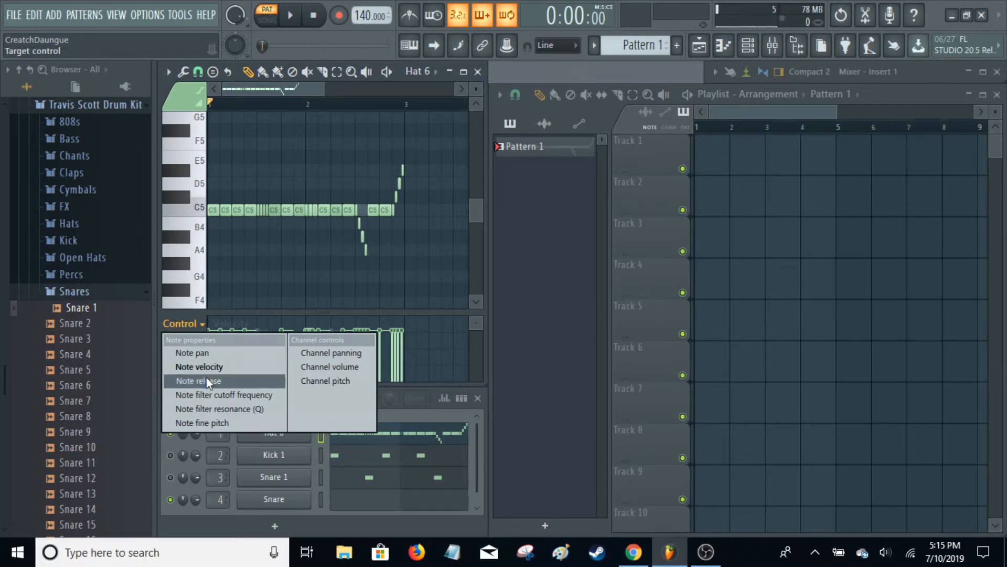
pyautogui.click(207, 351)
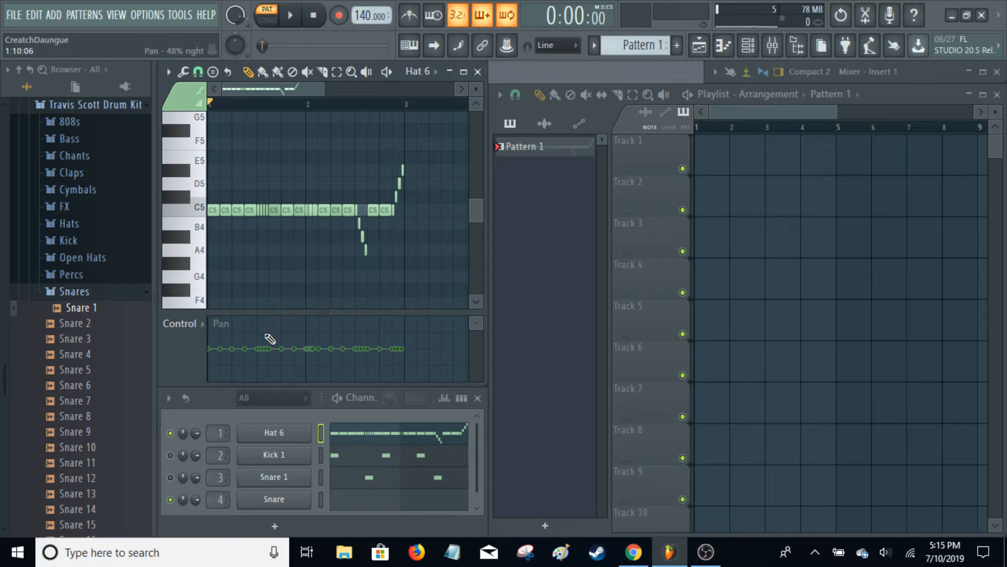
# Pan the five hat notes from step 9 to step 11 of bar 1 alternately right and left, starting right, and play the pattern
pyautogui.moveTo(286, 88); pyautogui.dragTo(261, 89)
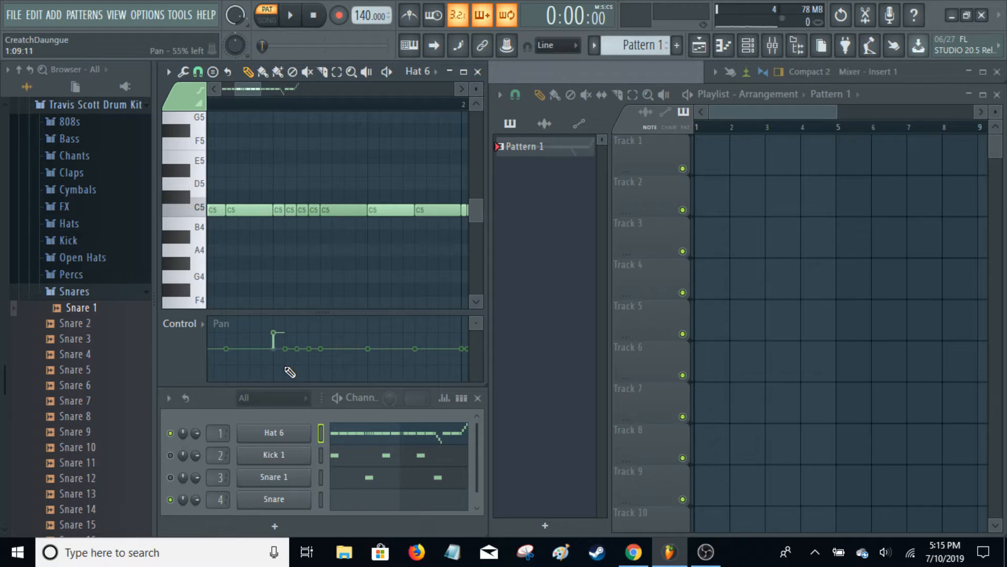
pyautogui.click(297, 333)
pyautogui.click(310, 367)
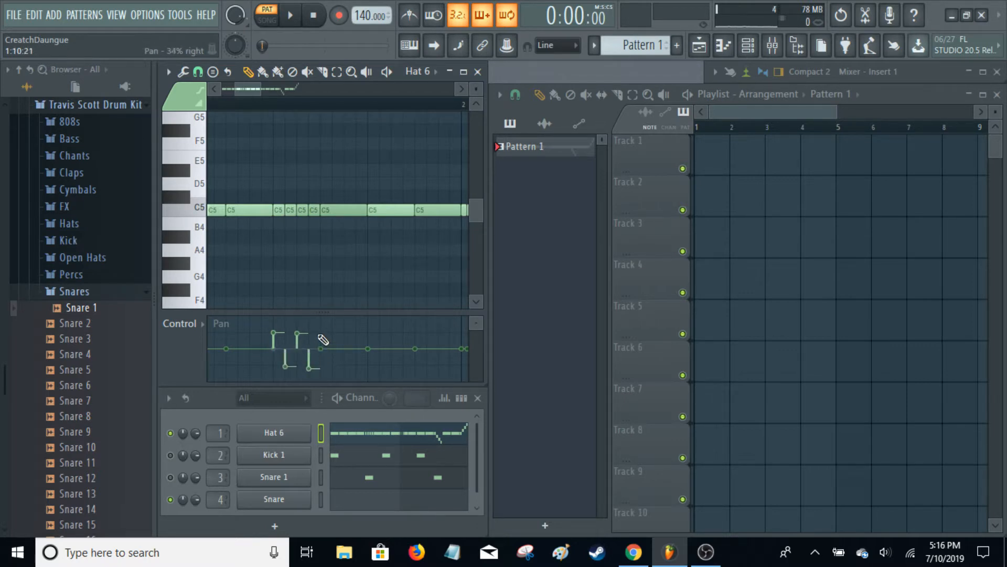
pyautogui.click(320, 333)
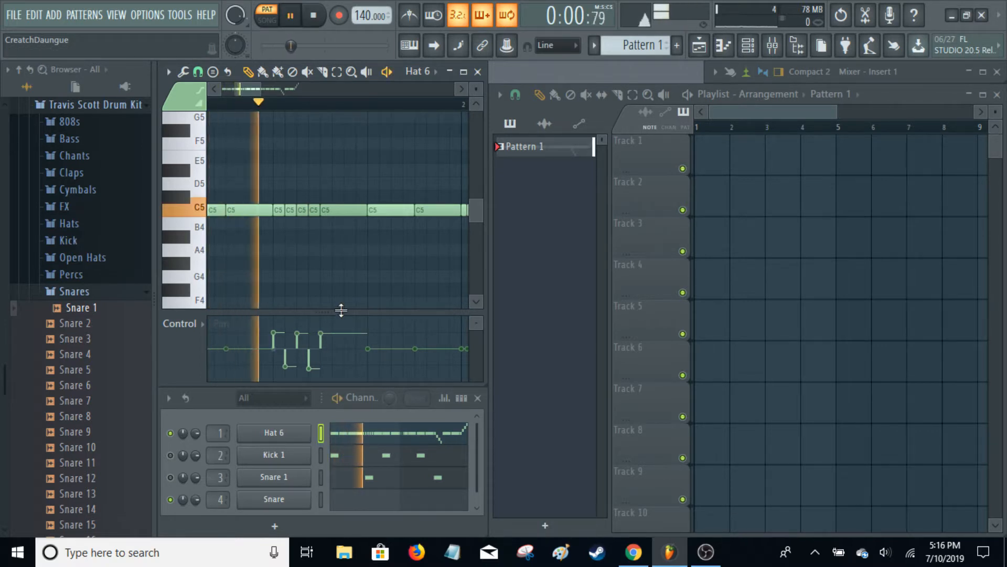
pyautogui.press('space')
# Examine the event lane's note release, note fine pitch and channel panning controls and its list of other channel controls
pyautogui.moveTo(252, 90)
pyautogui.mouseDown()
pyautogui.moveTo(259, 64)
pyautogui.moveTo(252, 87)
pyautogui.mouseUp()
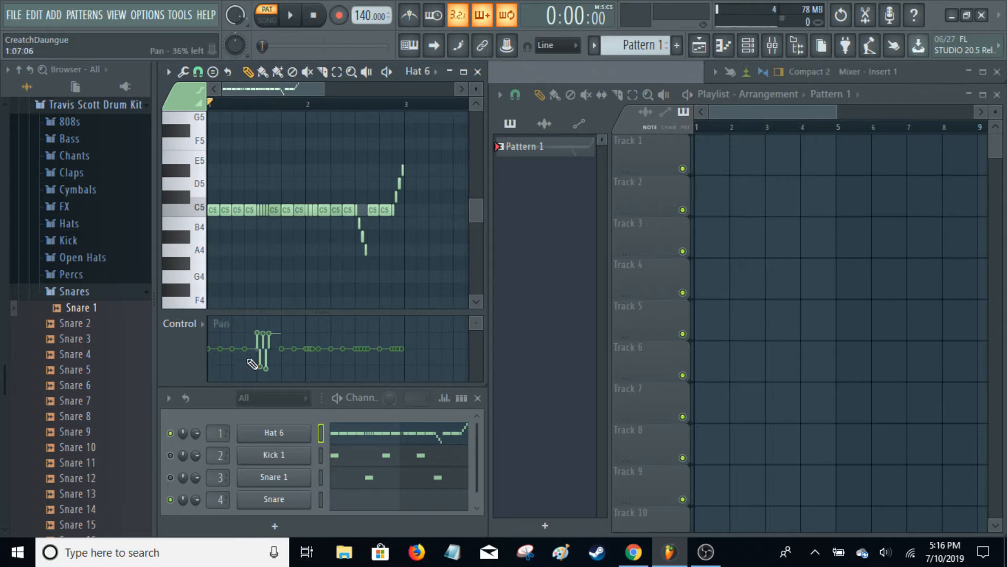
pyautogui.moveTo(298, 93); pyautogui.dragTo(298, 94)
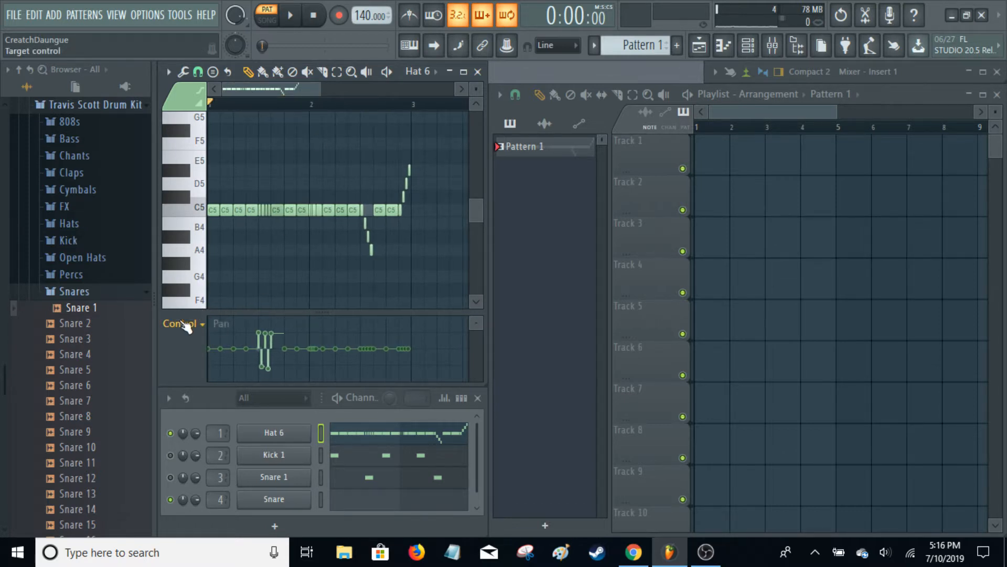
pyautogui.click(179, 321)
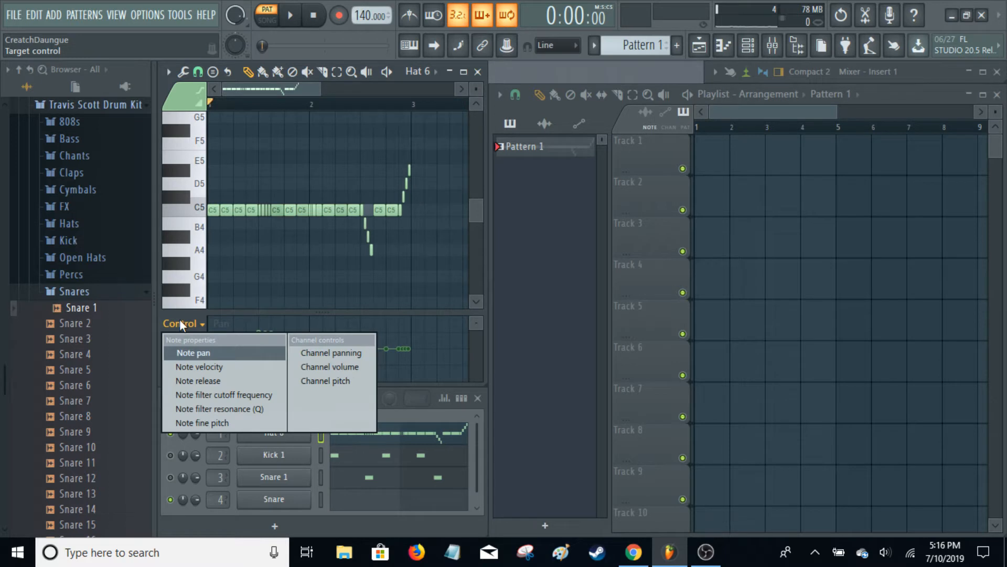
pyautogui.click(225, 380)
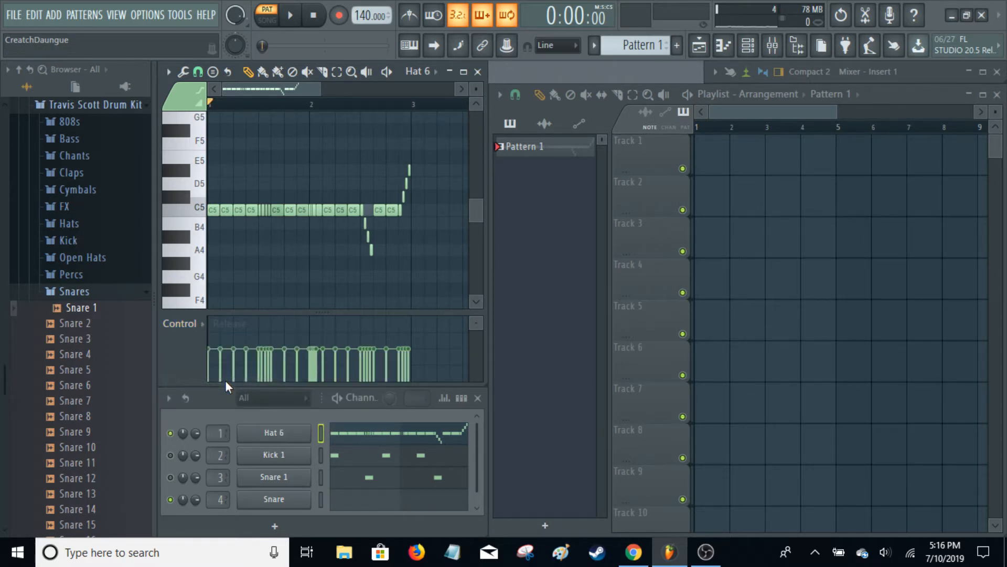
pyautogui.click(185, 321)
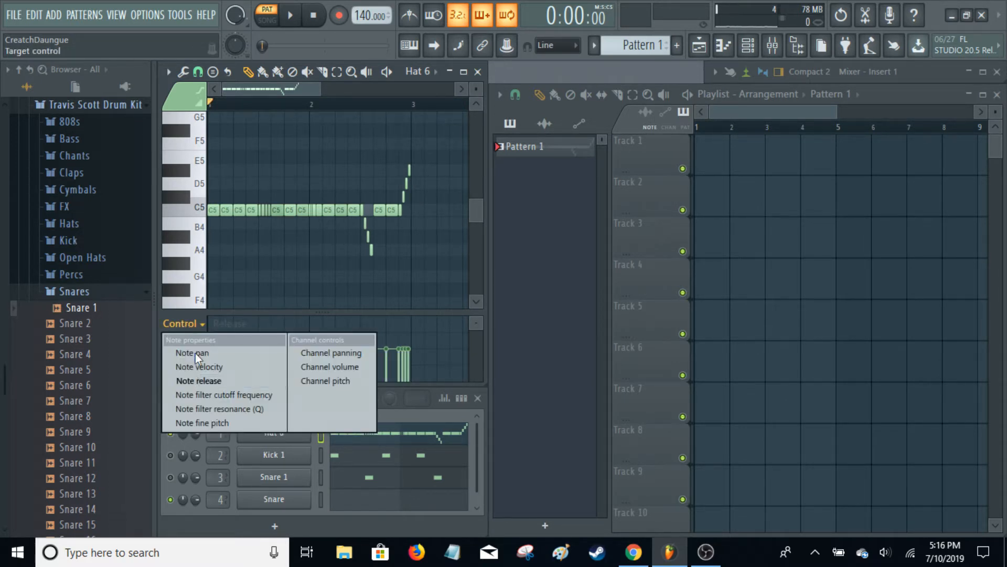
pyautogui.click(239, 417)
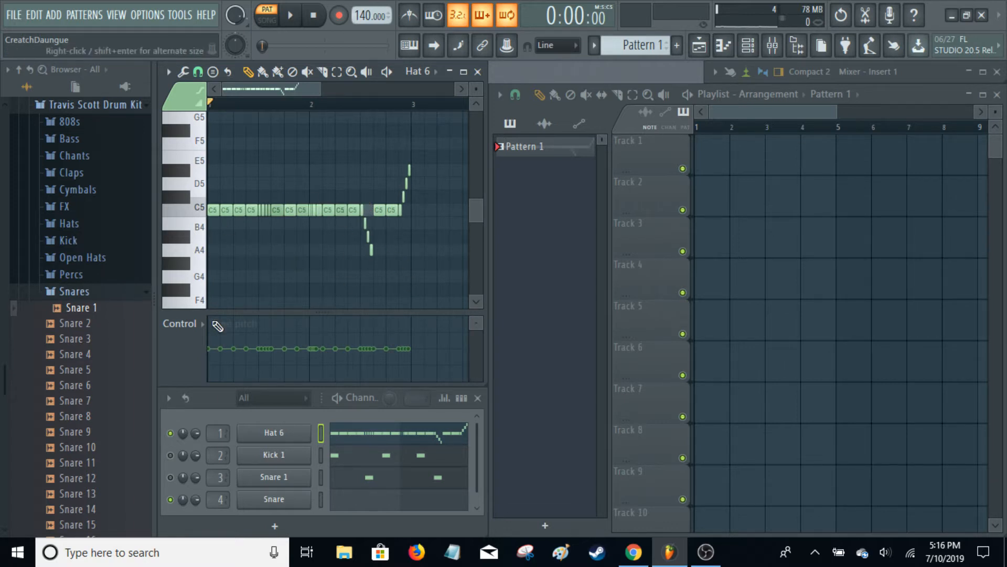
pyautogui.click(191, 329)
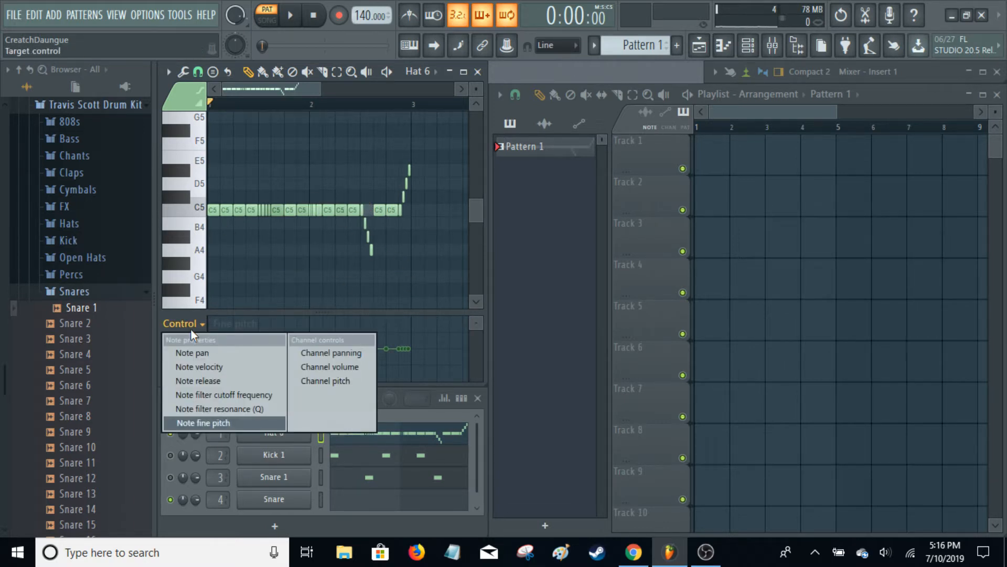
pyautogui.click(341, 351)
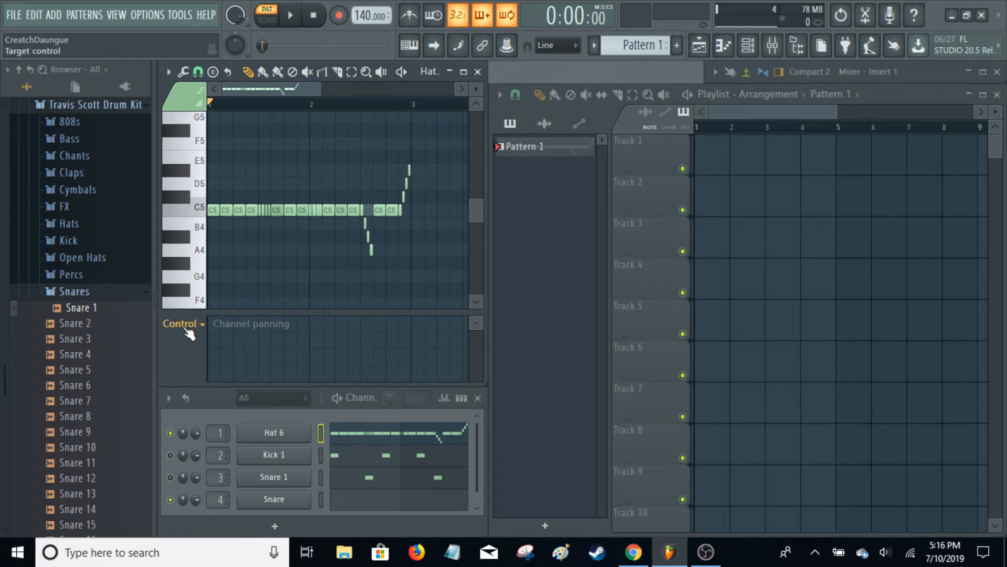
pyautogui.click(181, 324)
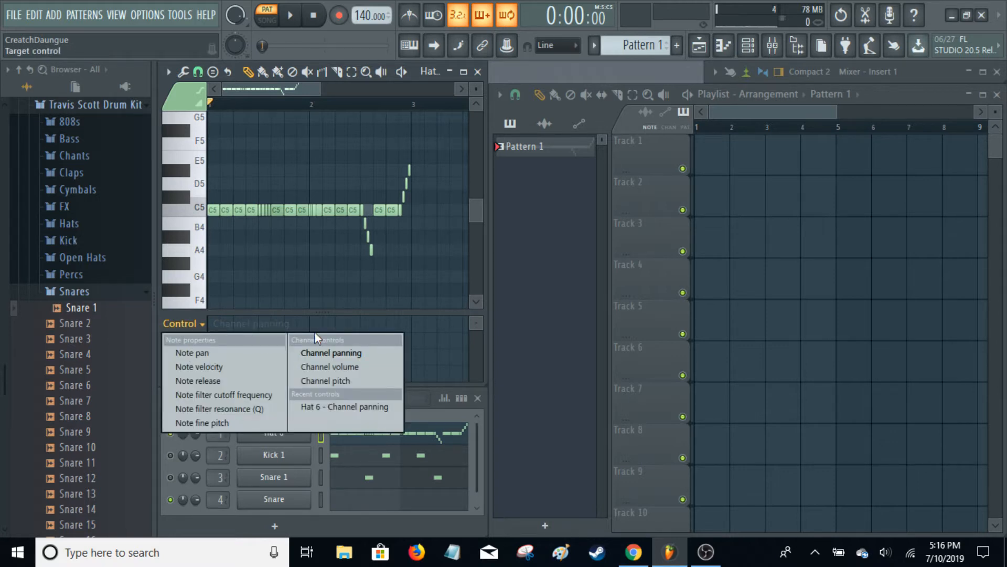
pyautogui.click(203, 298)
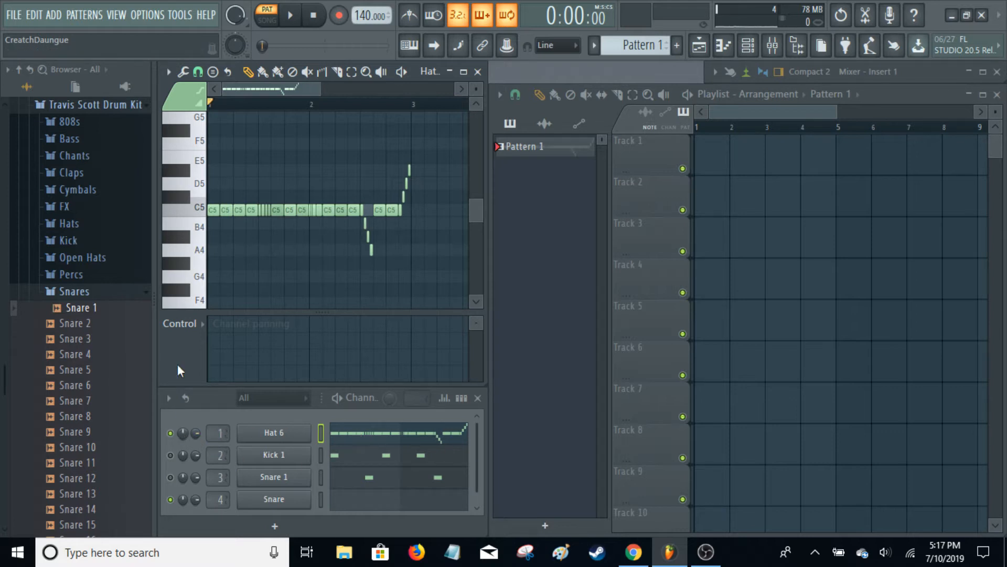
pyautogui.click(182, 325)
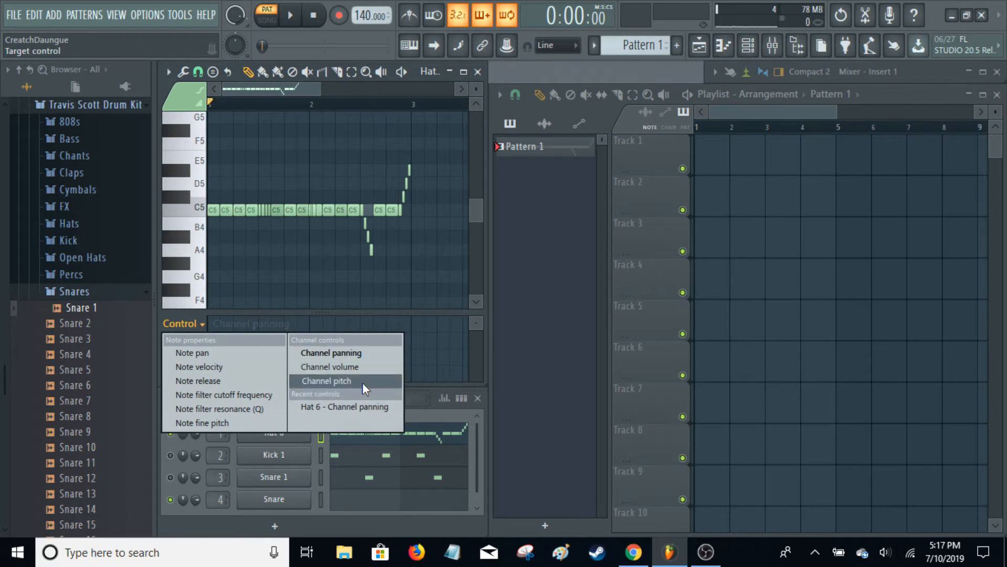
pyautogui.click(269, 443)
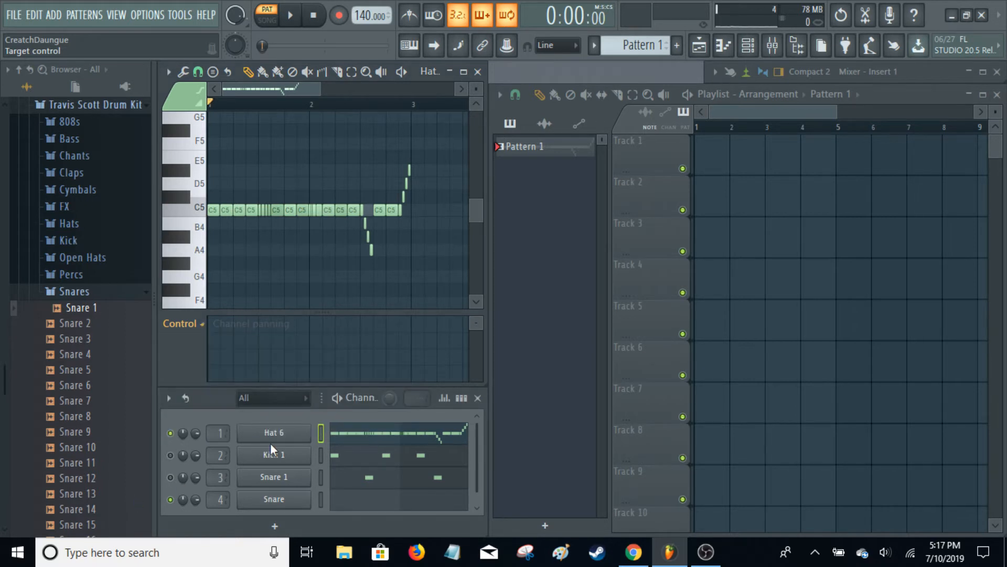
# Try a lower channel pitch in the Hat 6 channel settings, play the pattern, and return the pitch to its centre
pyautogui.click(281, 437)
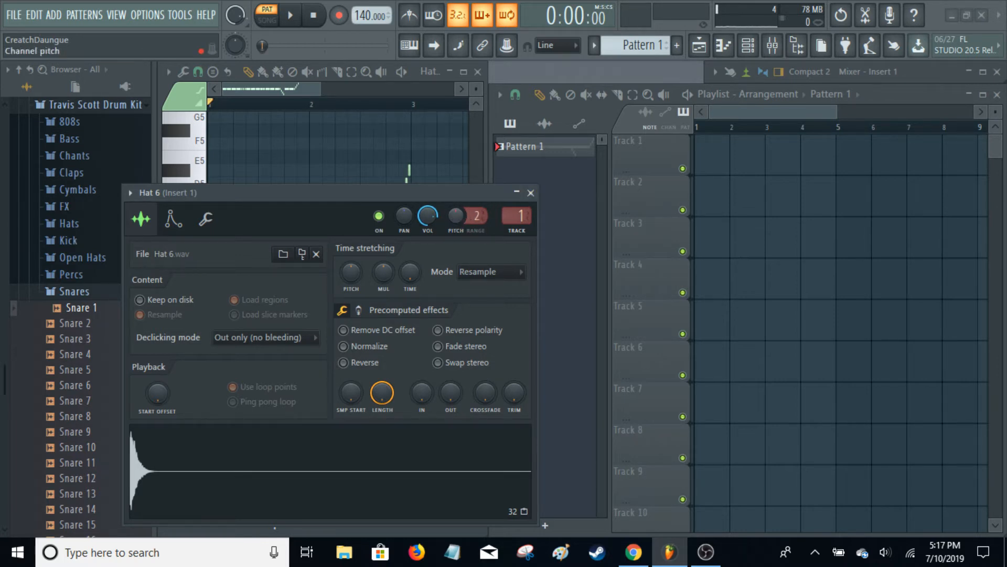
pyautogui.moveTo(456, 215); pyautogui.dragTo(456, 223)
pyautogui.press('space')
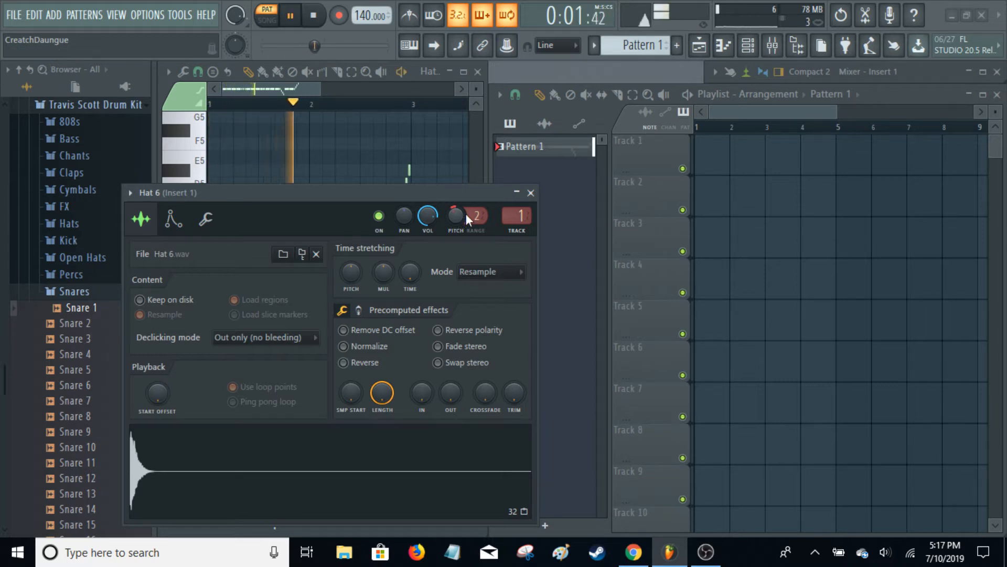
pyautogui.press('space')
pyautogui.moveTo(458, 218); pyautogui.dragTo(458, 212)
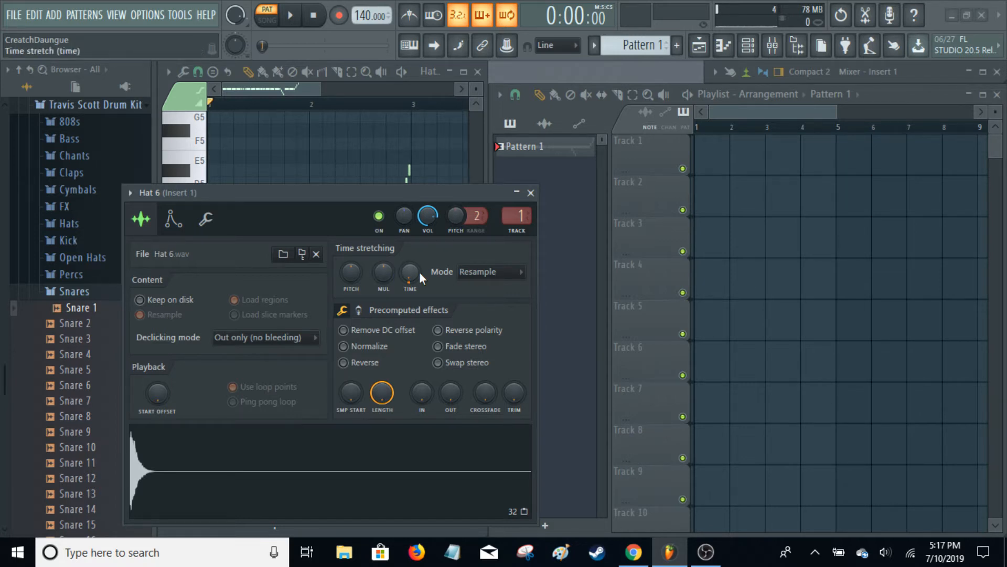
# Play the pattern with the hat's time stretch changed, reset the time-stretch time, and close the Hat 6 channel settings
pyautogui.press('space')
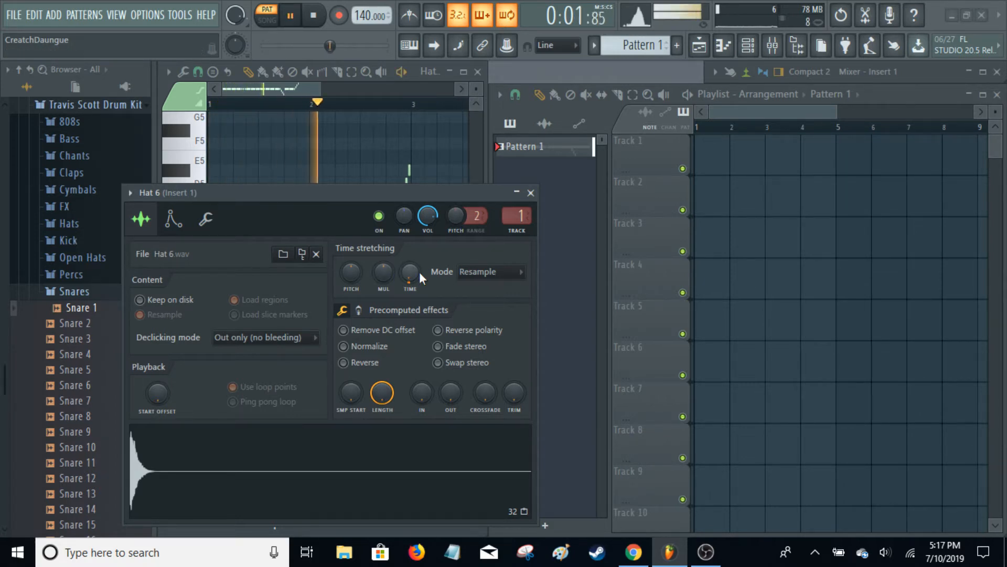
pyautogui.rightClick(420, 271)
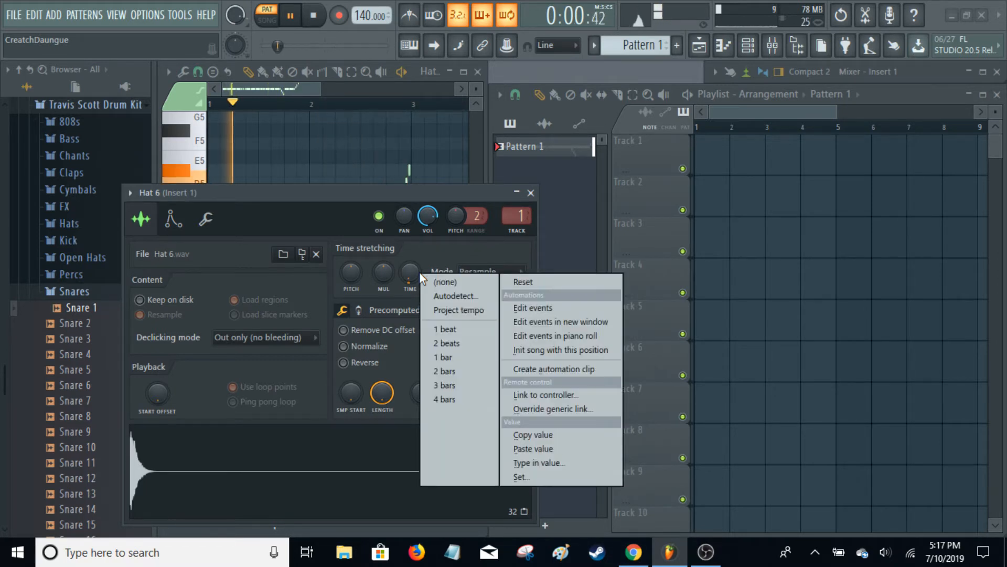
pyautogui.click(440, 254)
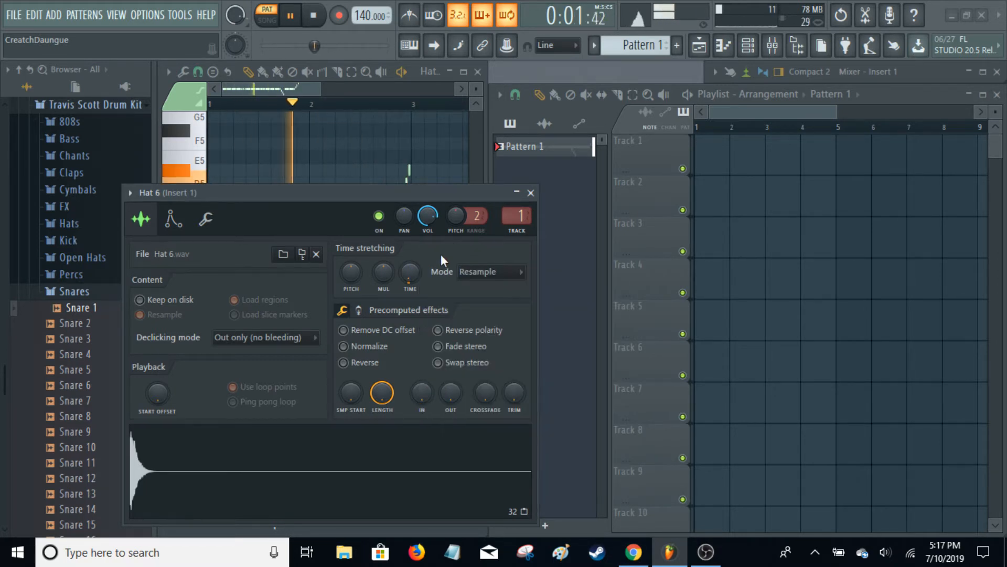
pyautogui.rightClick(416, 272)
pyautogui.click(518, 279)
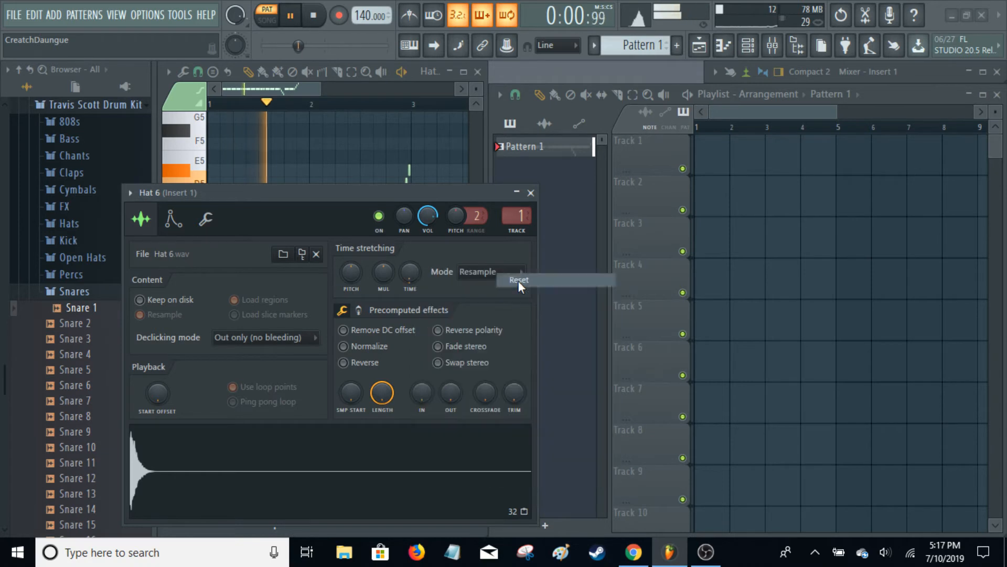
pyautogui.click(530, 193)
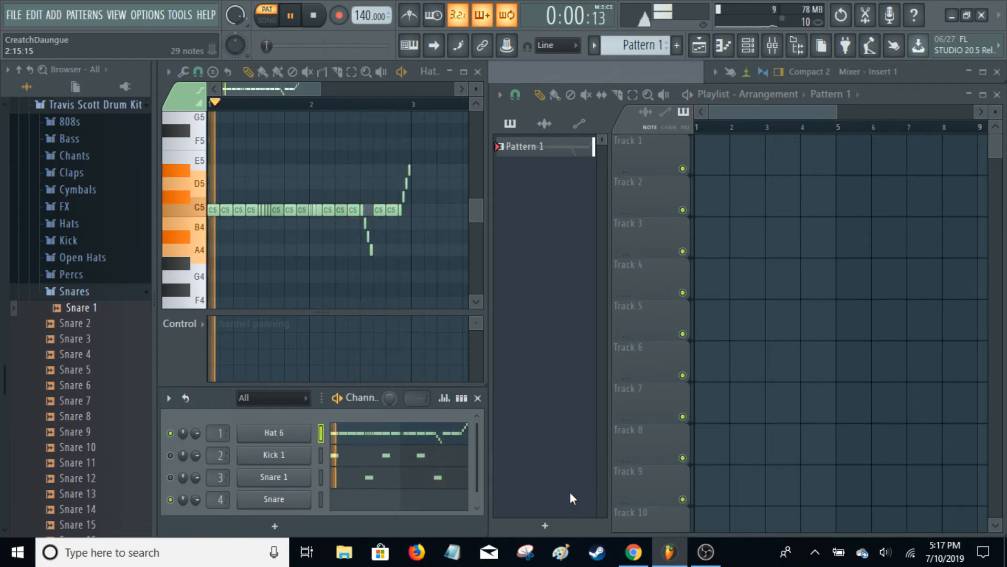
# Stop the pattern and show the Hat 6 notes' velocity in the event lane
pyautogui.press('space')
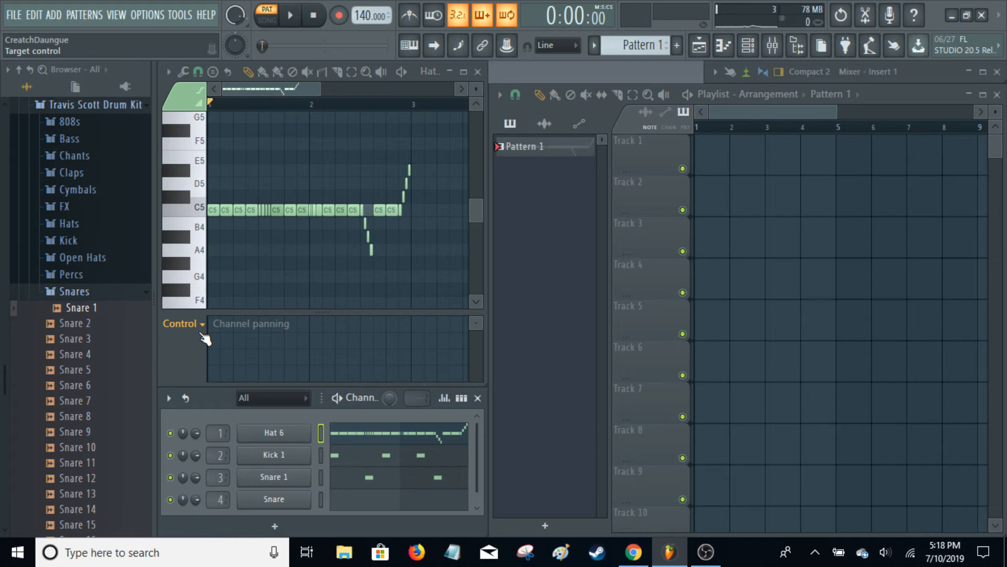
pyautogui.click(183, 325)
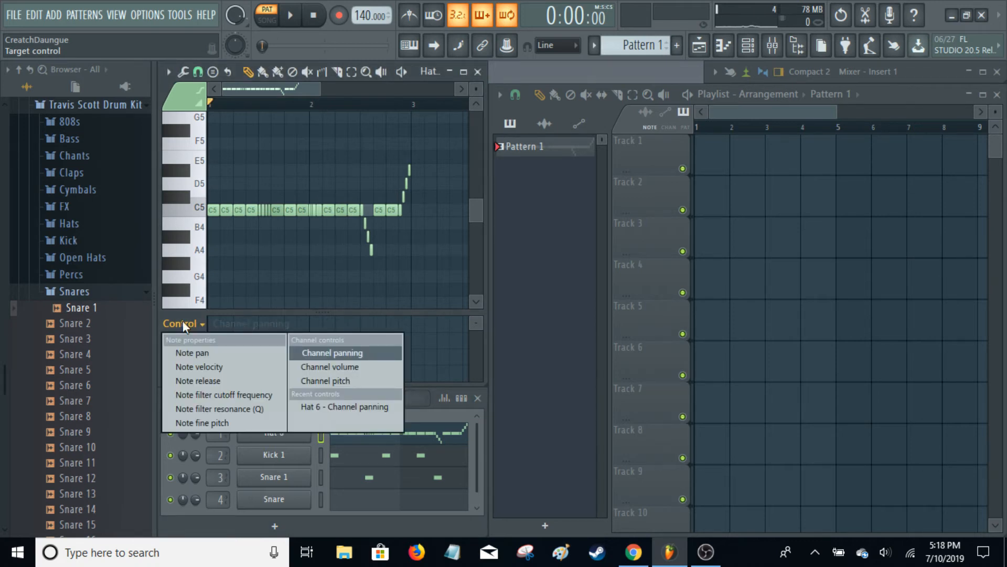
pyautogui.click(209, 363)
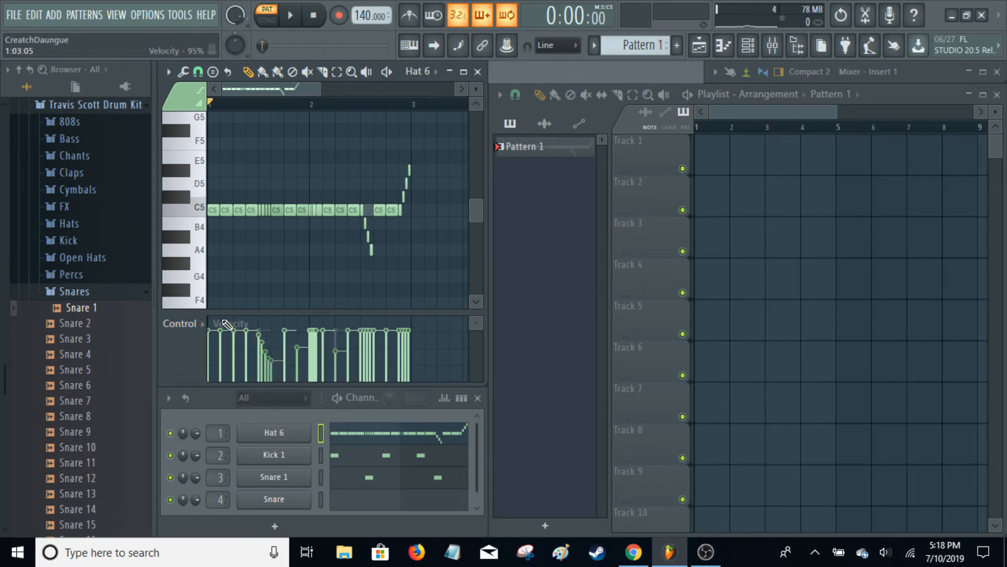
pyautogui.click(222, 322)
pyautogui.click(221, 329)
# Place Pattern 1 on Track 1 of the playlist, starting at bar 1
pyautogui.click(540, 153)
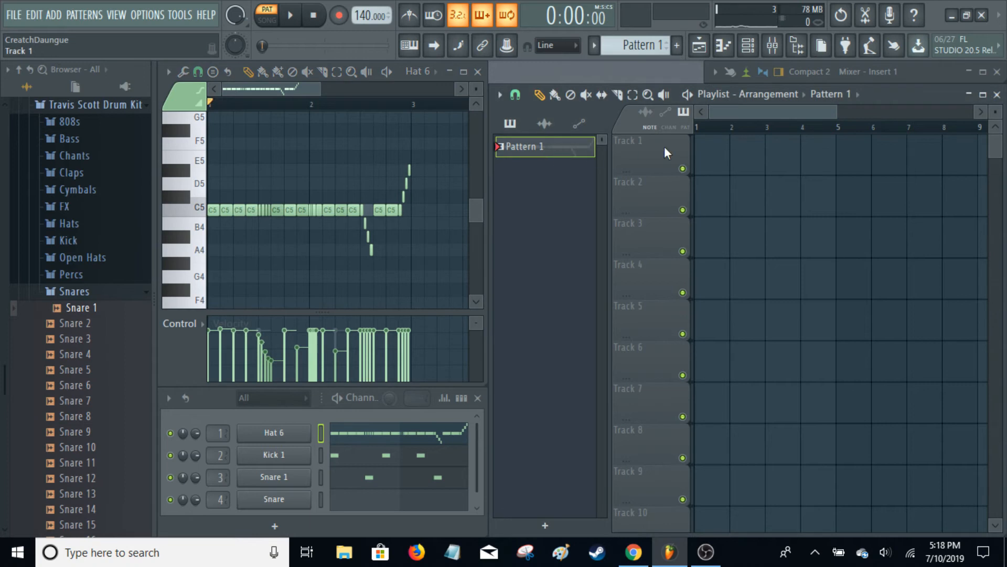
pyautogui.click(703, 159)
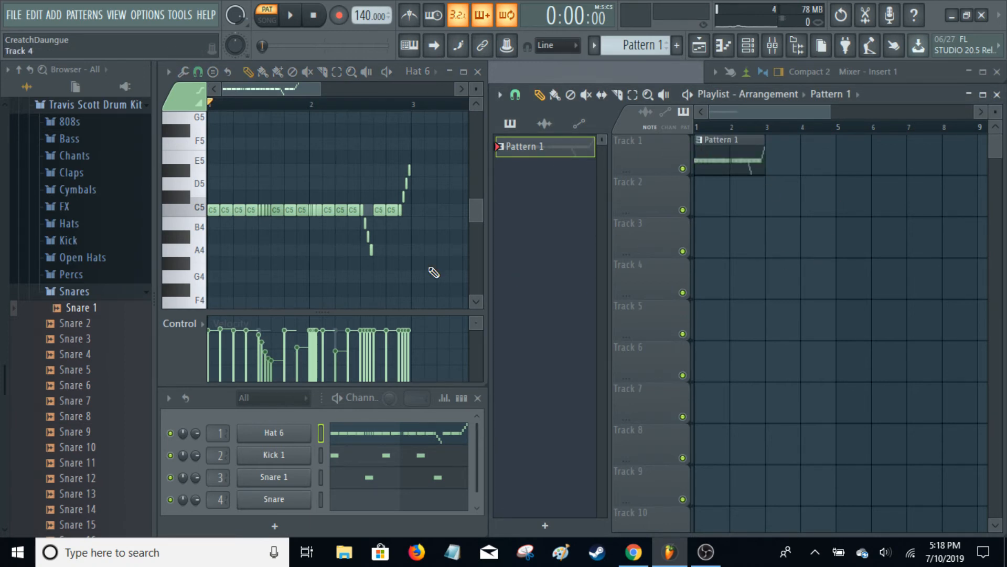
# Create an automation clip for the last tweaked parameter, Snare 1 - Mute / solo
pyautogui.click(149, 21)
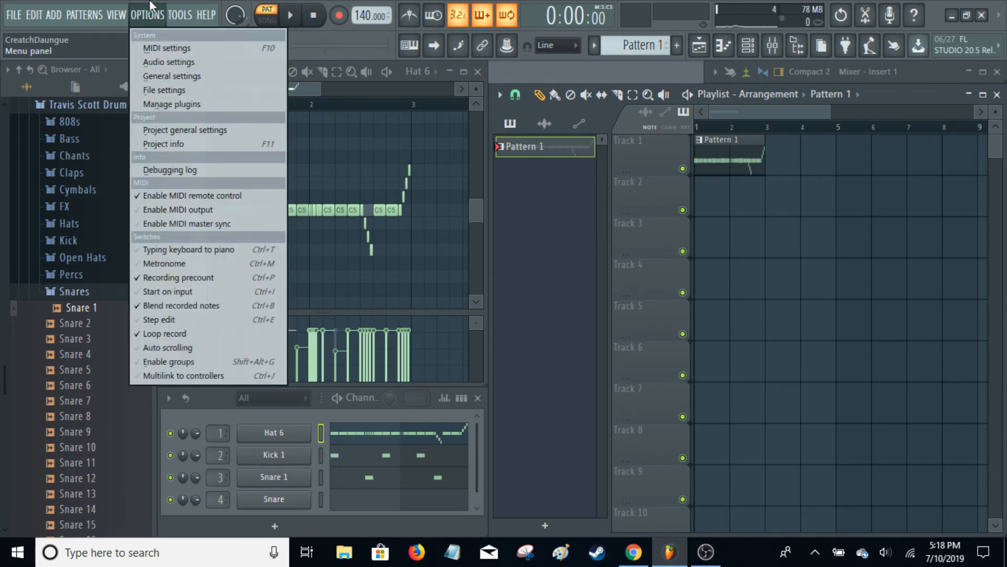
pyautogui.click(181, 16)
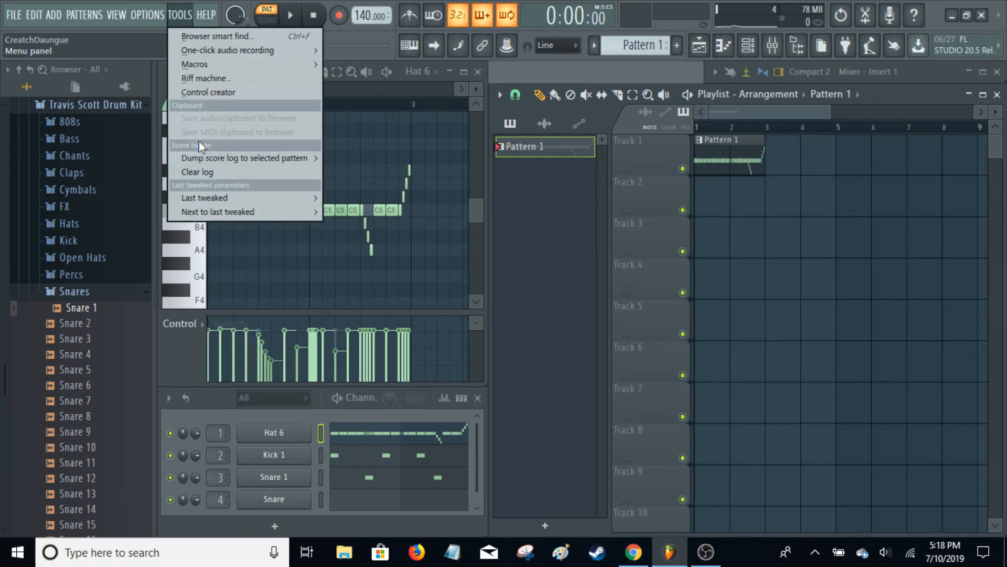
pyautogui.moveTo(224, 193)
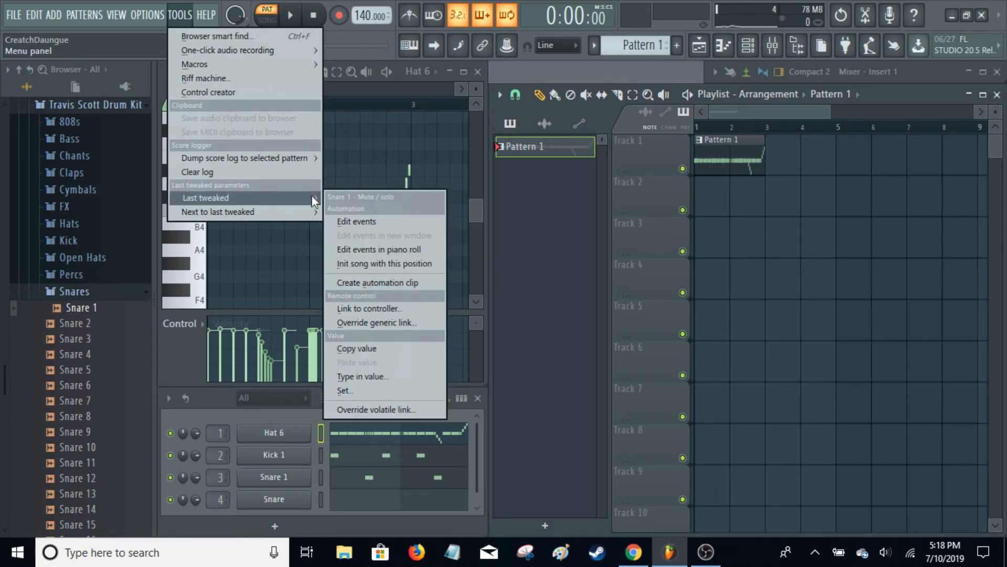
pyautogui.click(388, 282)
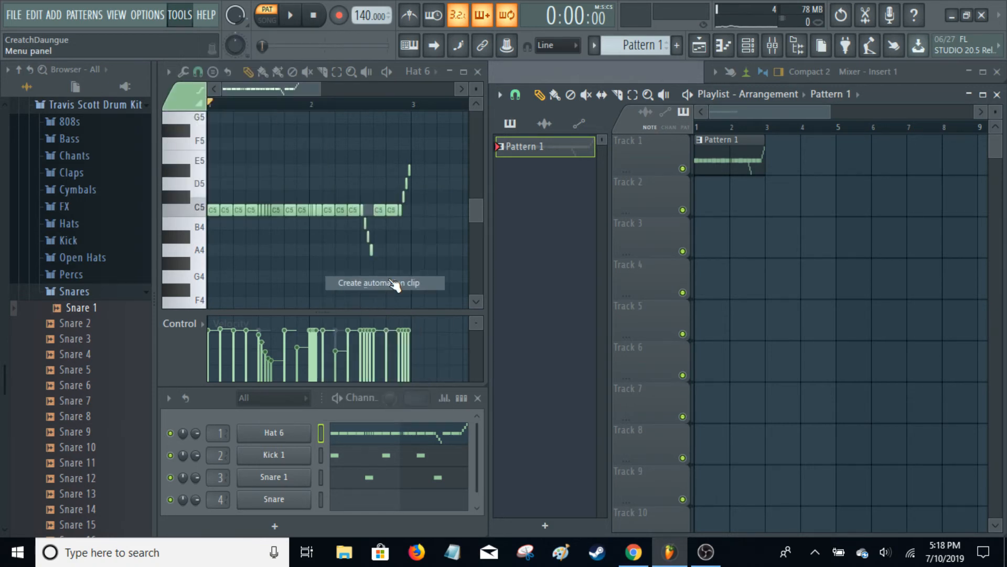
# Lower the end point of the Snare 1 mute/solo automation clip to its minimum, making a straight downward ramp
pyautogui.scroll(4, 767, 129)
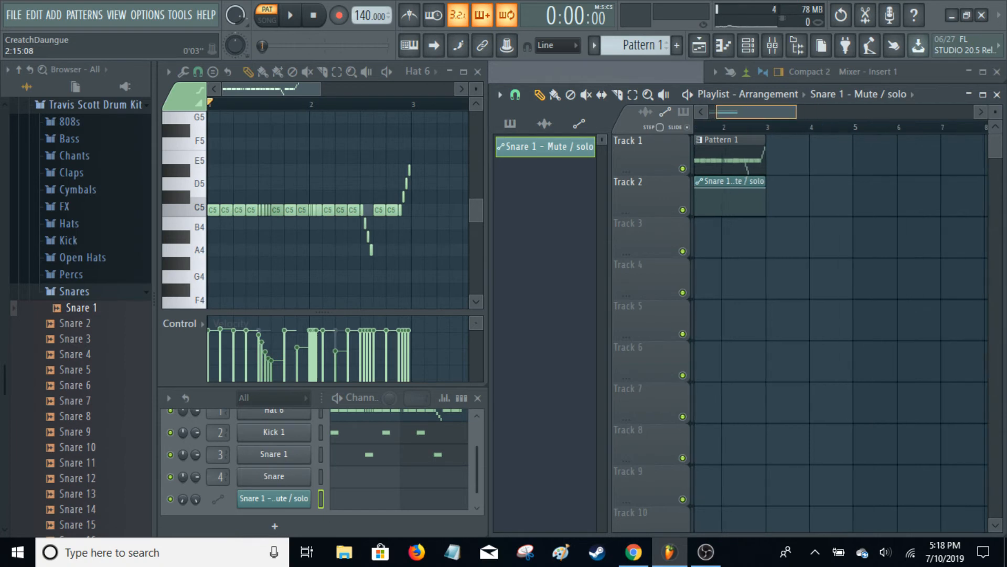
pyautogui.moveTo(755, 111); pyautogui.dragTo(762, 108)
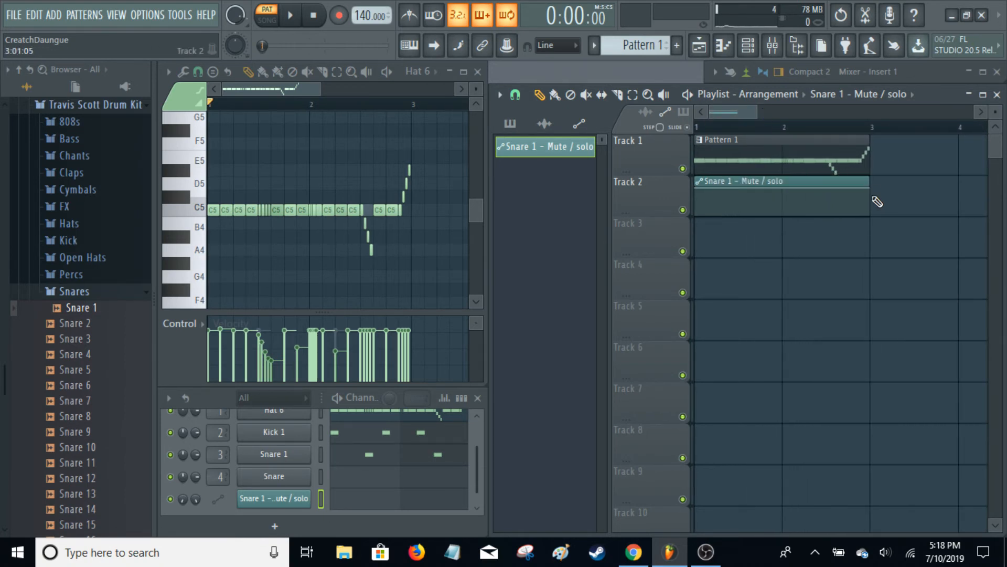
pyautogui.moveTo(869, 192); pyautogui.dragTo(874, 218)
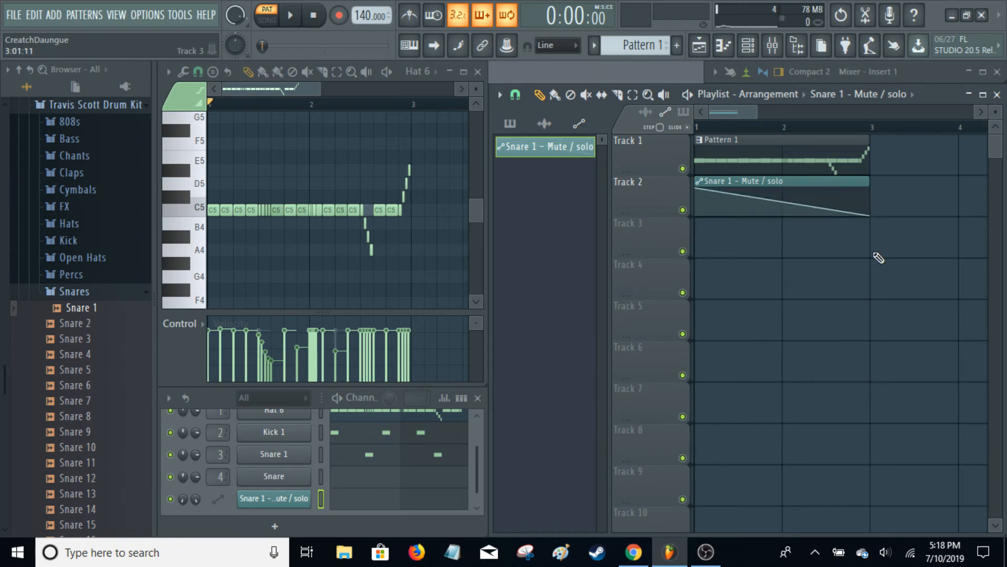
# Switch playback to song mode and play the arrangement with the snare automation clip
pyautogui.click(267, 21)
pyautogui.press('space')
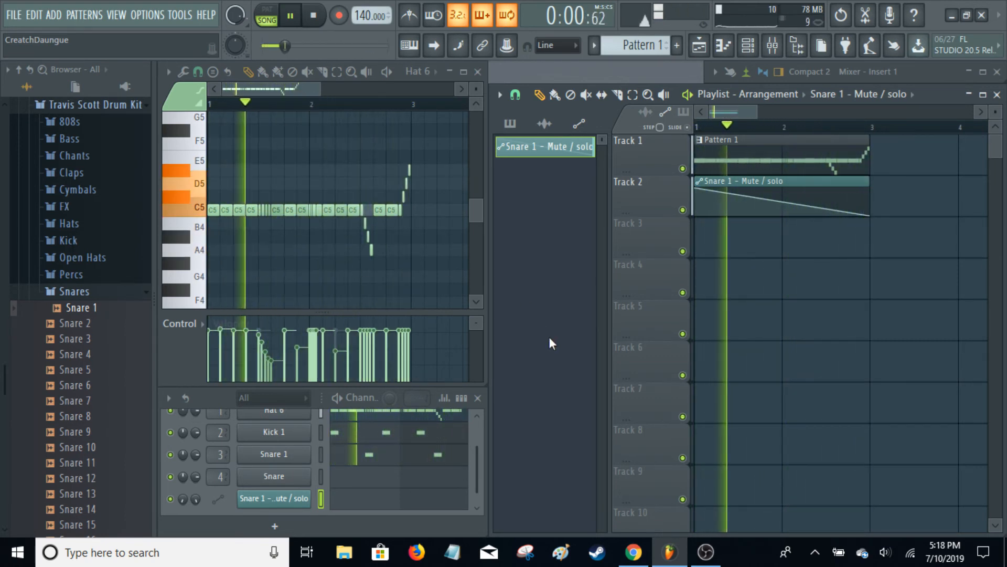
pyautogui.press('space')
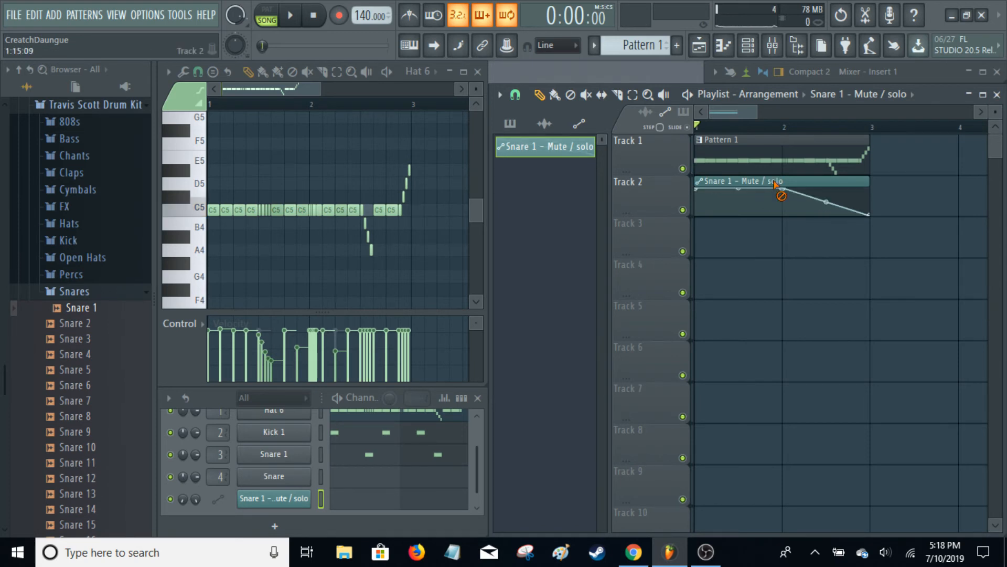
# Delete the Snare 1 mute/solo automation clip from Track 2 and play the song from the start
pyautogui.rightClick(780, 197)
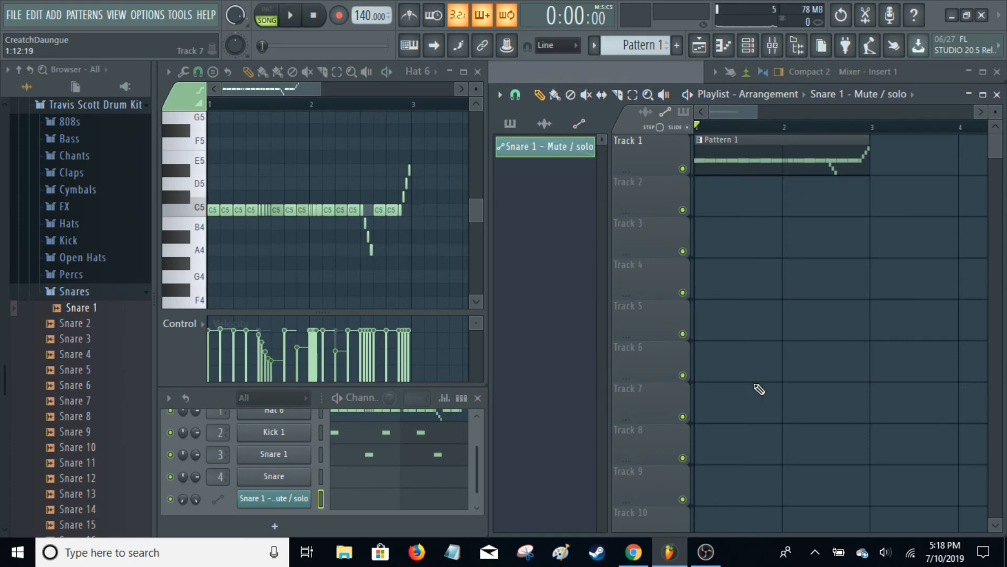
pyautogui.scroll(1, 402, 460)
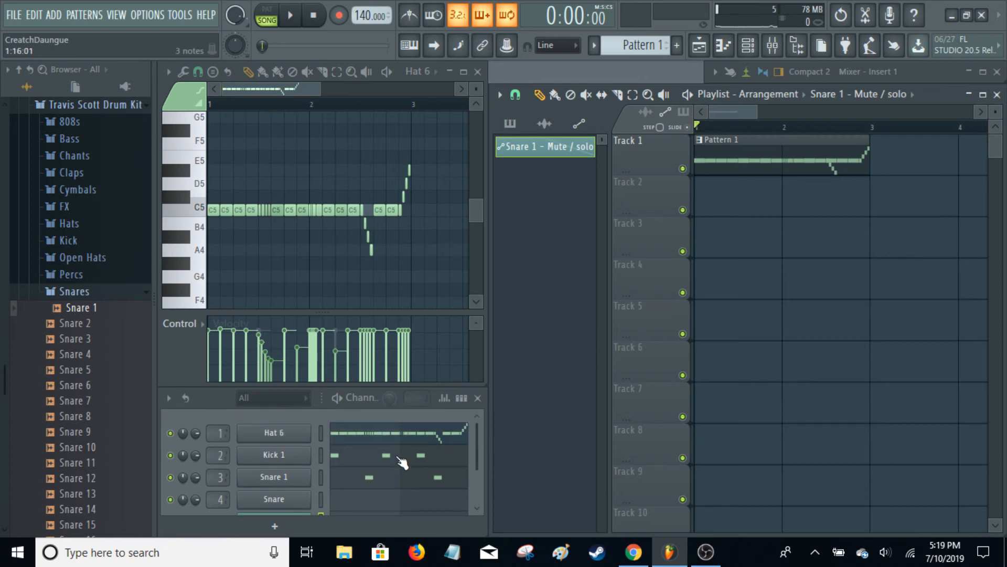
pyautogui.press('space')
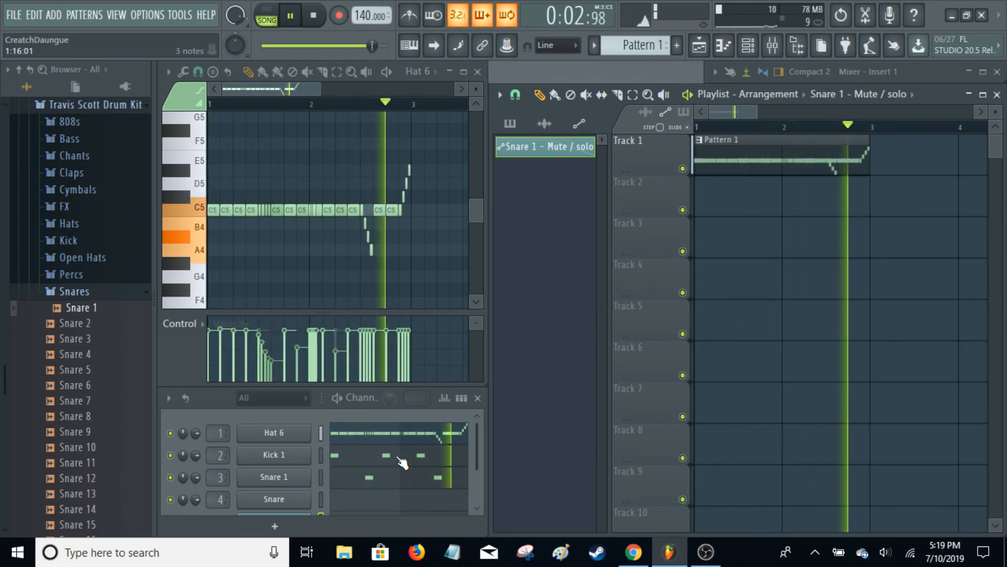
pyautogui.press('space')
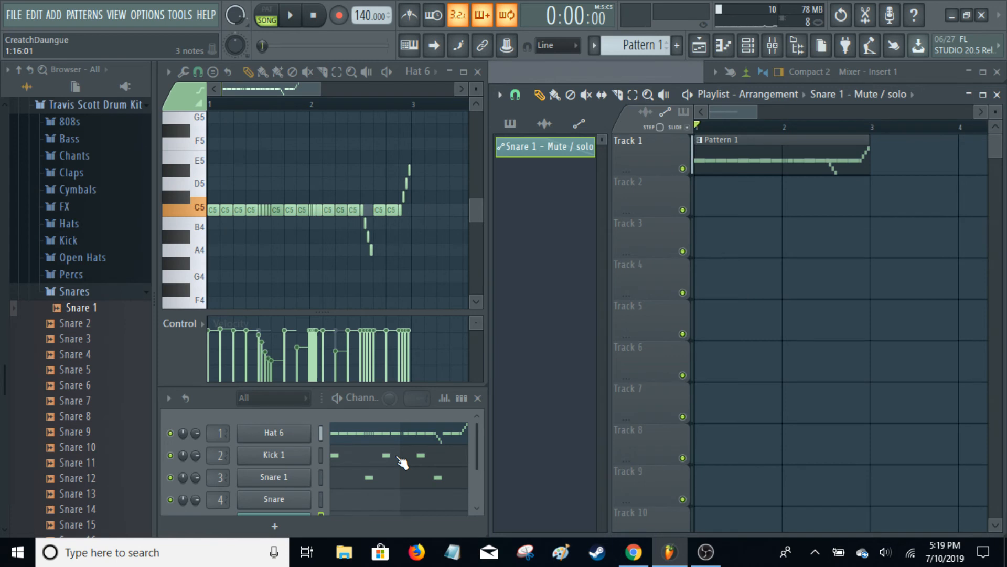